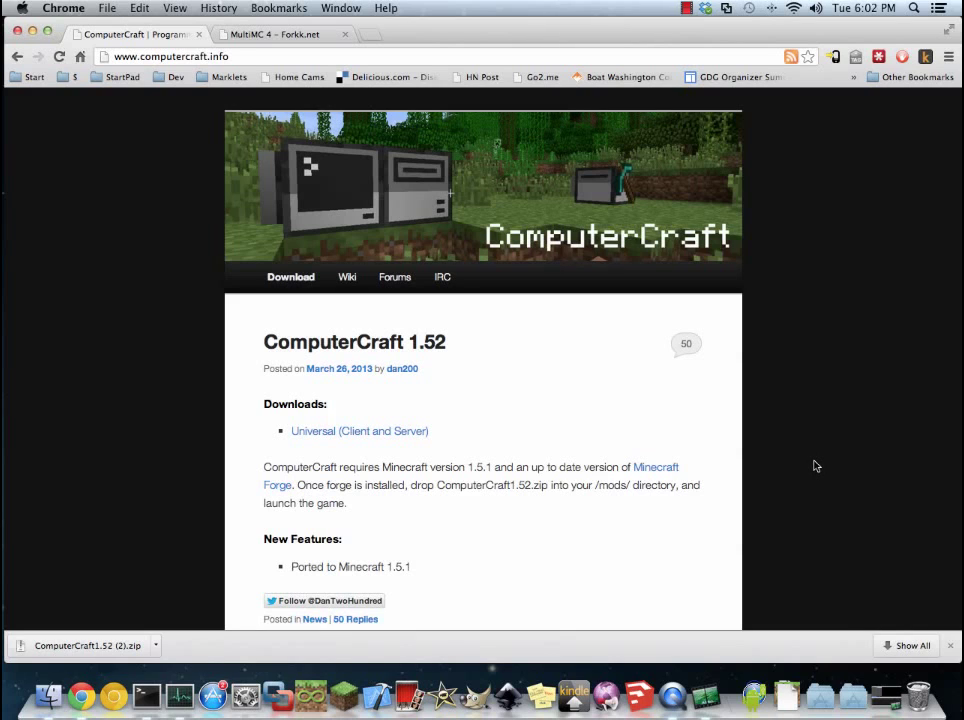
Open the standard Minecraft launcher, look over its news page and login area, and close it.
{"action": "scroll", "coordinate": [815, 466], "scroll_direction": "down", "scroll_amount": 2}
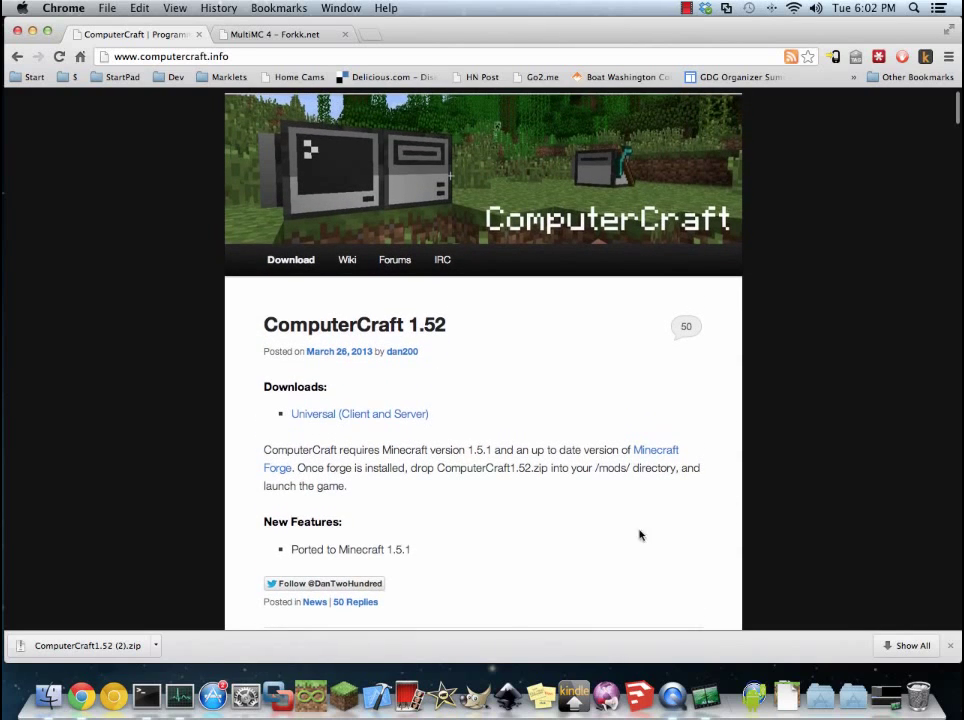
{"action": "left_click", "coordinate": [343, 697]}
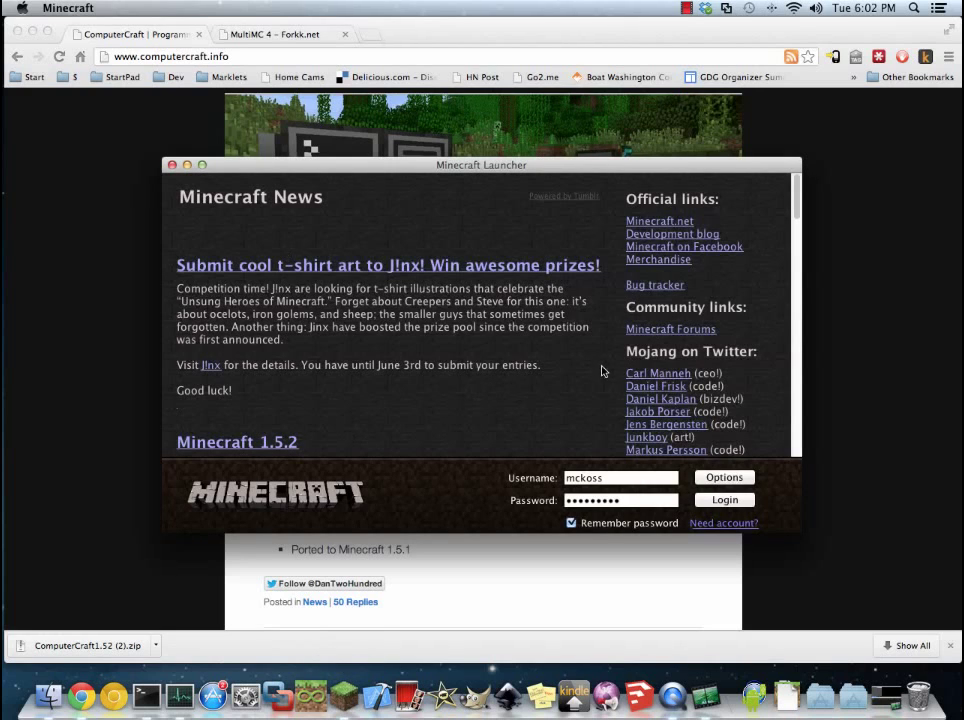
{"action": "scroll", "coordinate": [448, 389], "scroll_direction": "down", "scroll_amount": 5}
{"action": "scroll", "coordinate": [448, 389], "scroll_direction": "up", "scroll_amount": 5}
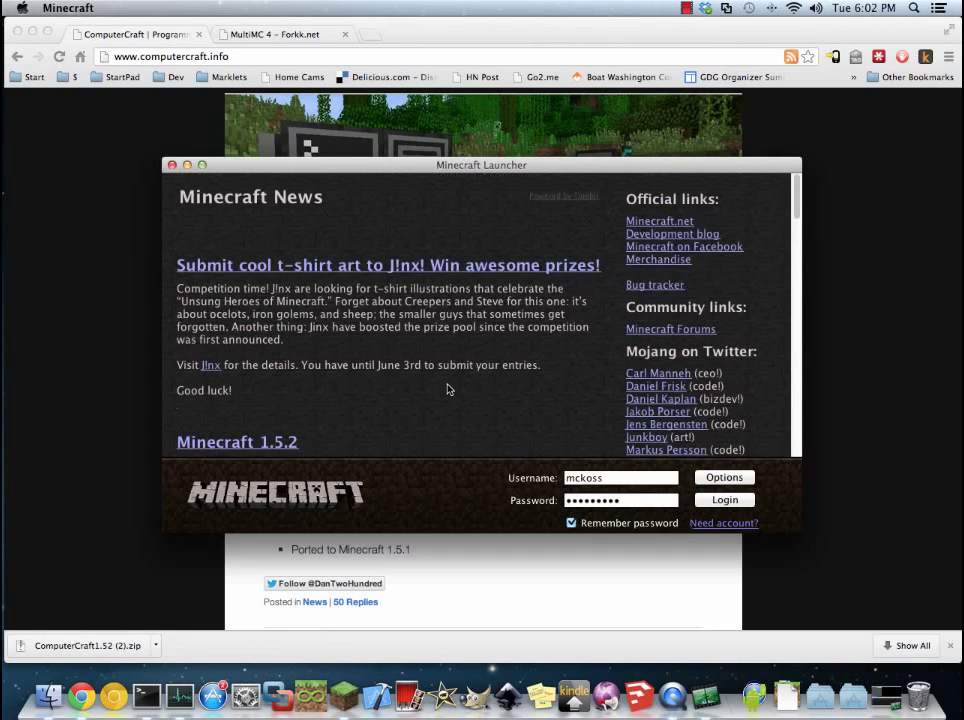
{"action": "left_click", "coordinate": [172, 165]}
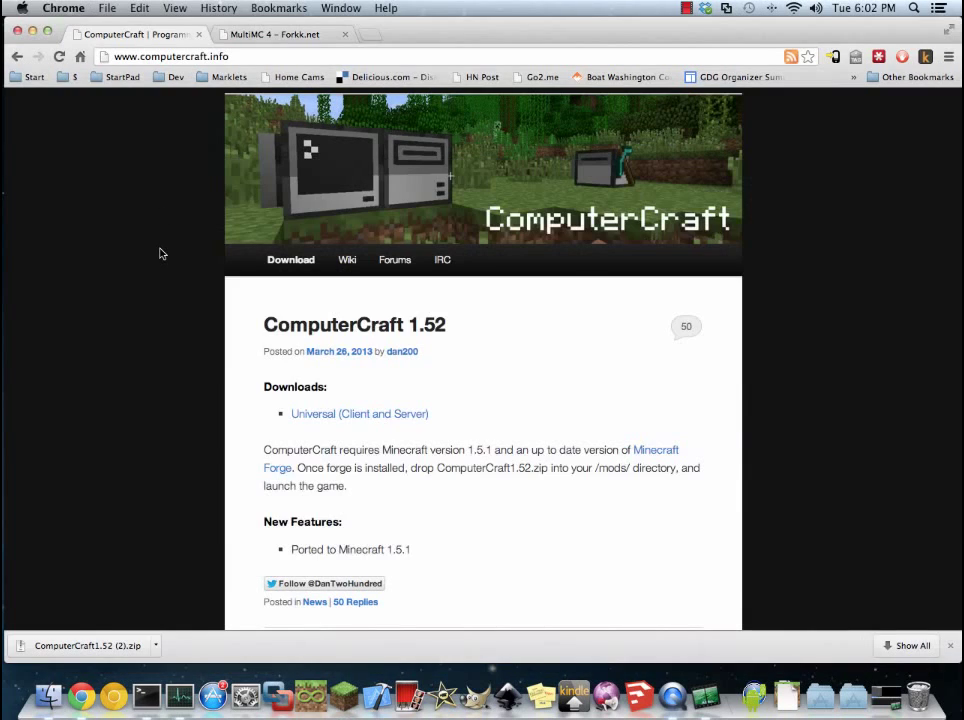
Switch to the MultiMC 4 page and review its description and Mac OS X installation instructions.
{"action": "left_click", "coordinate": [278, 35]}
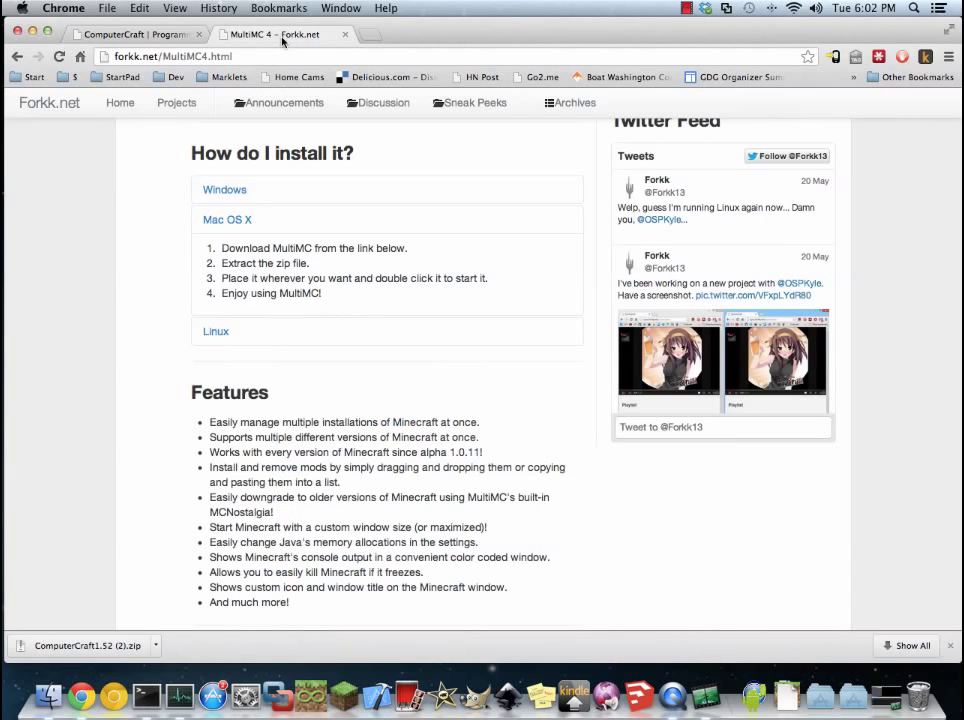
{"action": "scroll", "coordinate": [492, 197], "scroll_direction": "up", "scroll_amount": 10}
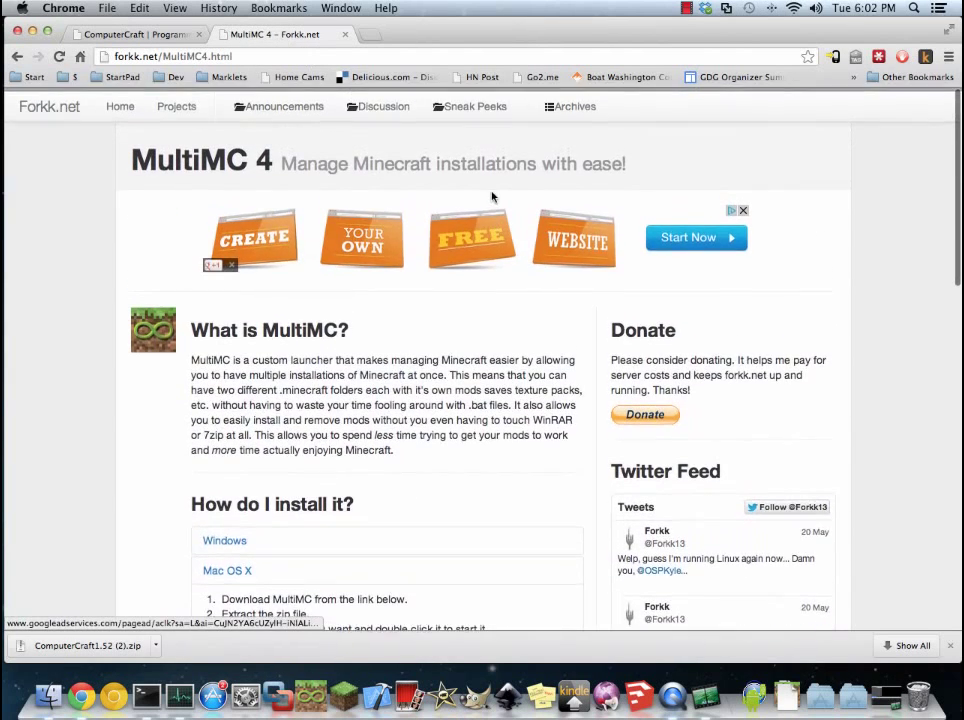
{"action": "scroll", "coordinate": [492, 197], "scroll_direction": "down", "scroll_amount": 2}
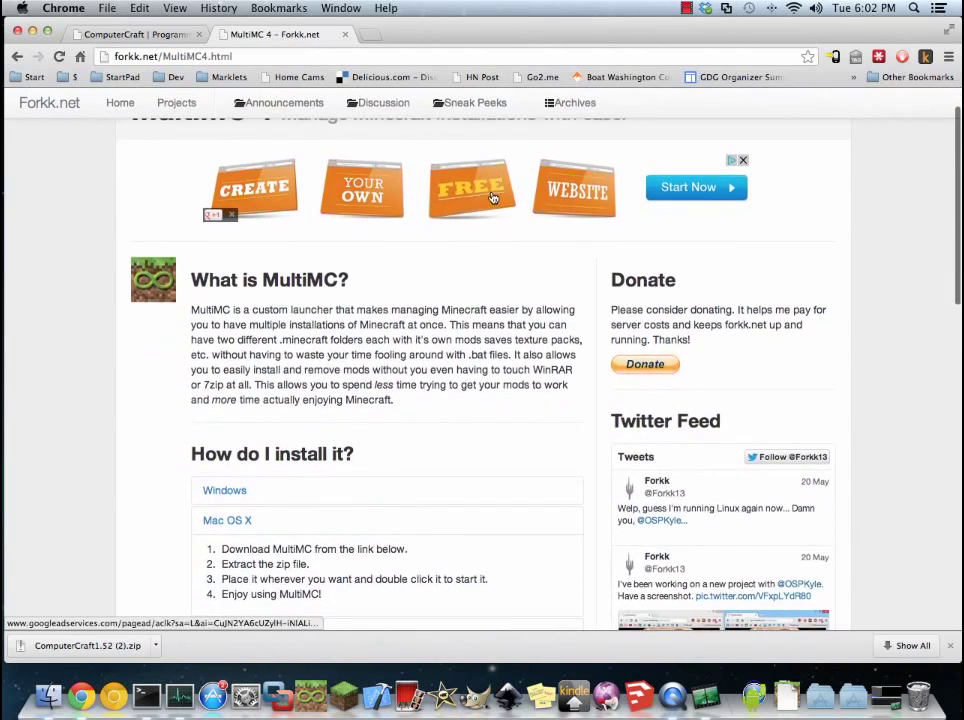
{"action": "scroll", "coordinate": [492, 197], "scroll_direction": "up", "scroll_amount": 2}
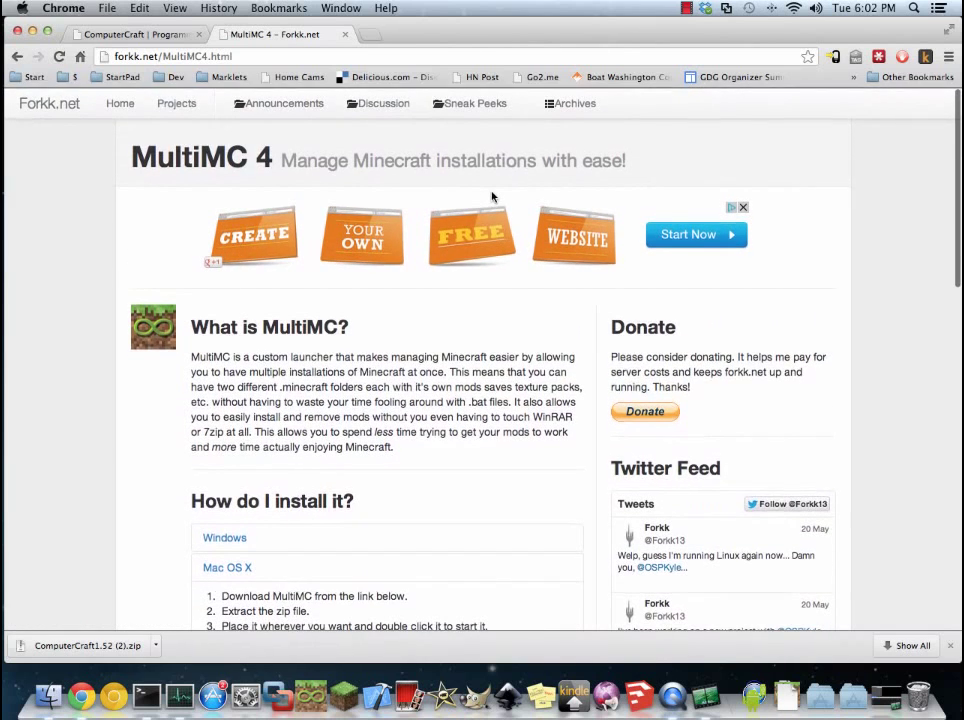
{"action": "scroll", "coordinate": [492, 197], "scroll_direction": "down", "scroll_amount": 4}
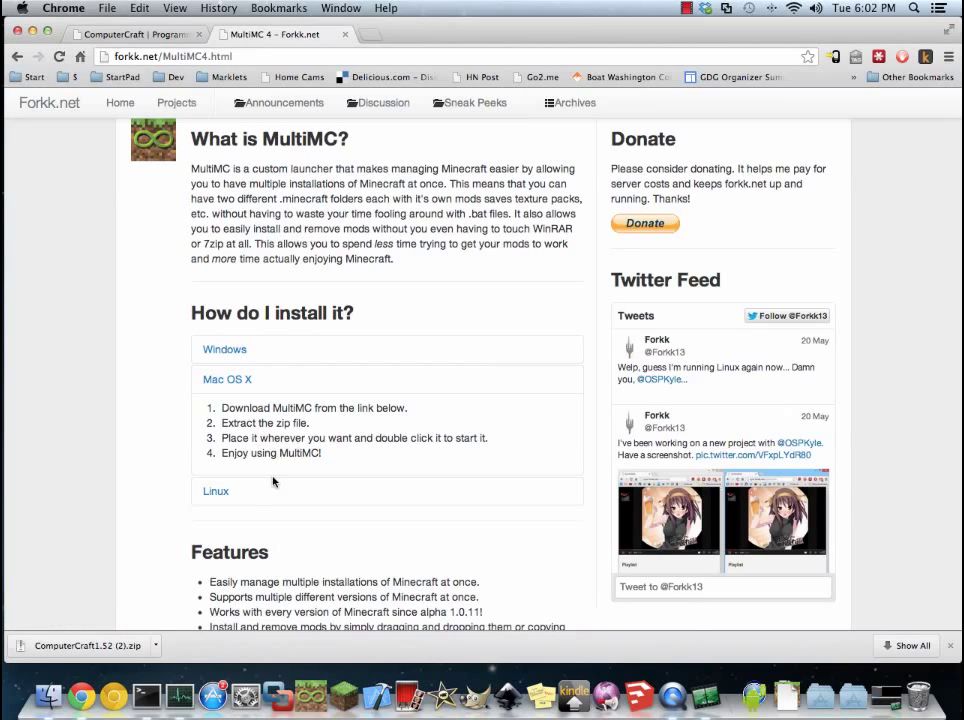
Switch to Finder and open the minecraft folder under Library > Application Support, with the window wide enough to show its contents.
{"action": "left_click", "coordinate": [47, 703]}
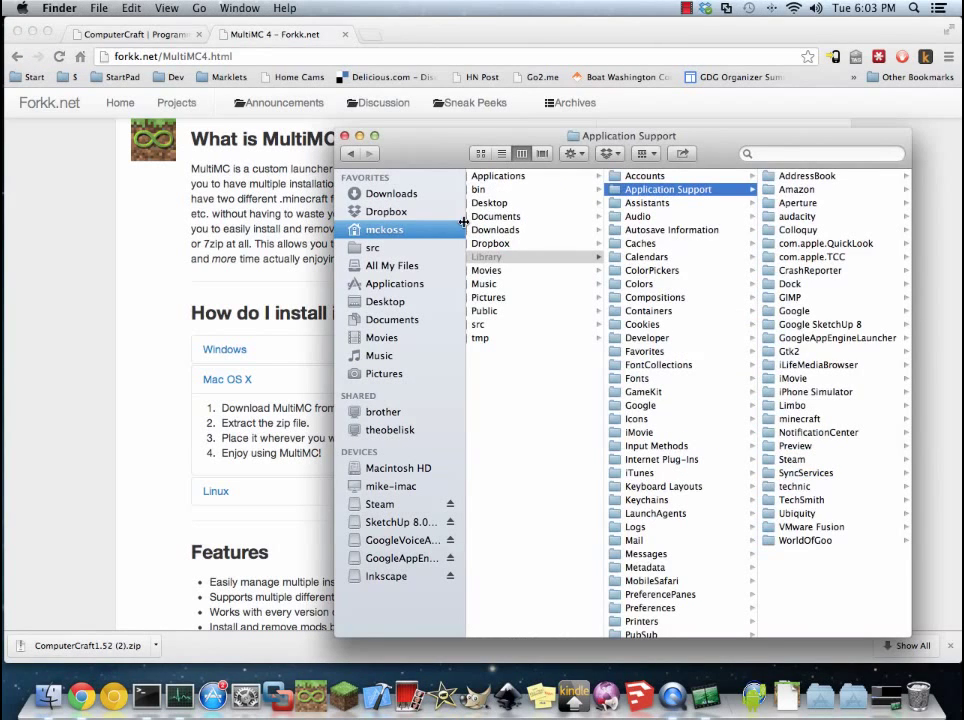
{"action": "left_click", "coordinate": [199, 8]}
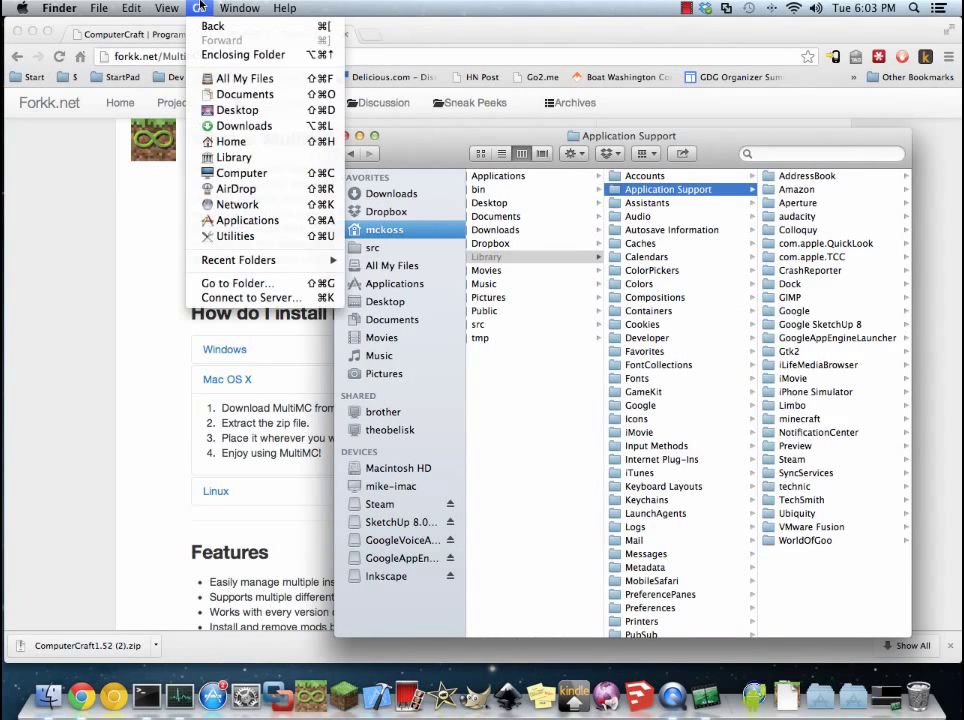
{"action": "left_click", "coordinate": [235, 162]}
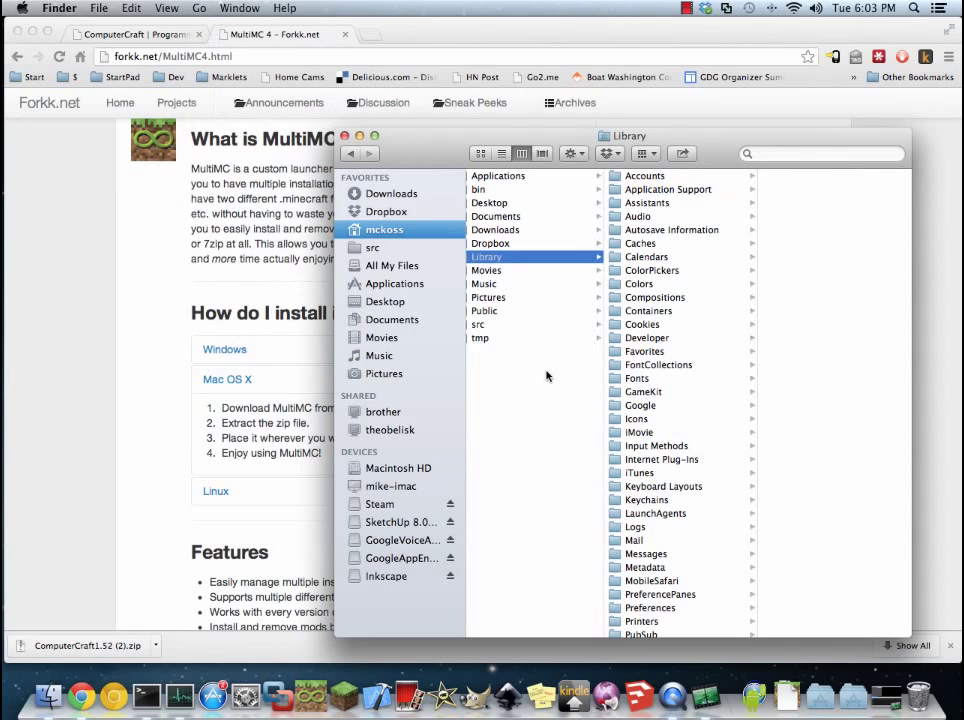
{"action": "left_click_drag", "start_coordinate": [694, 144], "coordinate": [606, 120]}
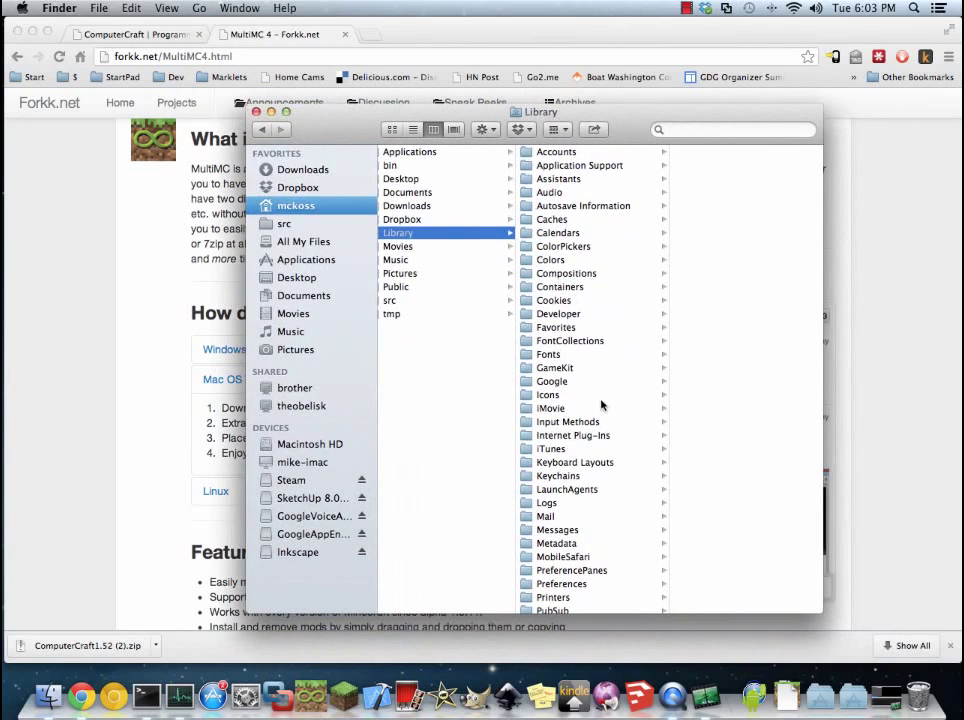
{"action": "left_click", "coordinate": [552, 165]}
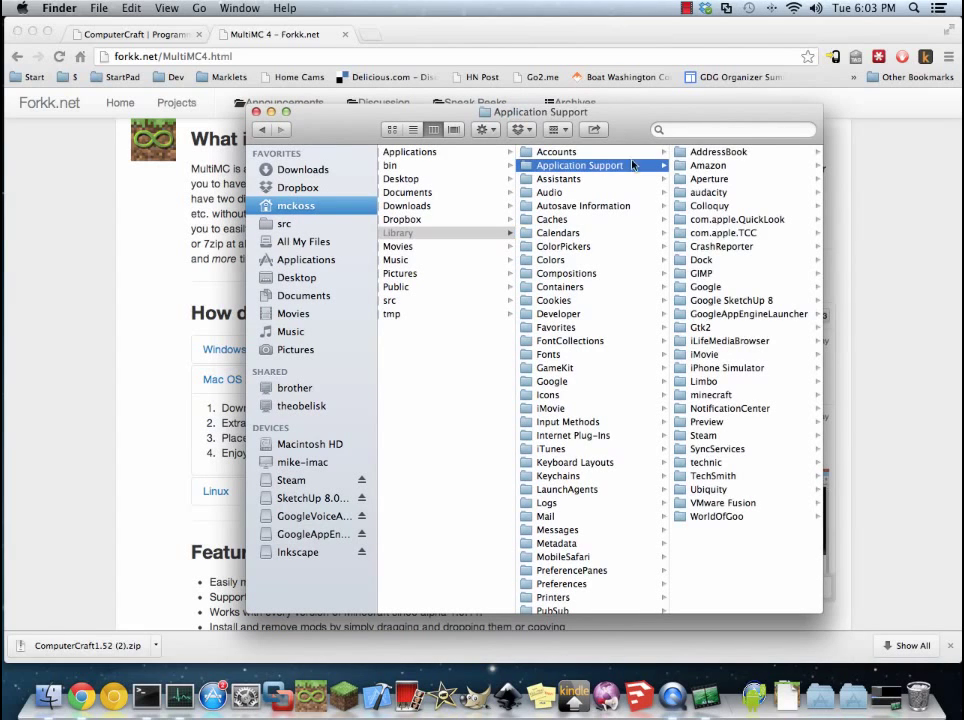
{"action": "left_click_drag", "start_coordinate": [822, 188], "coordinate": [910, 190]}
{"action": "left_click", "coordinate": [735, 394]}
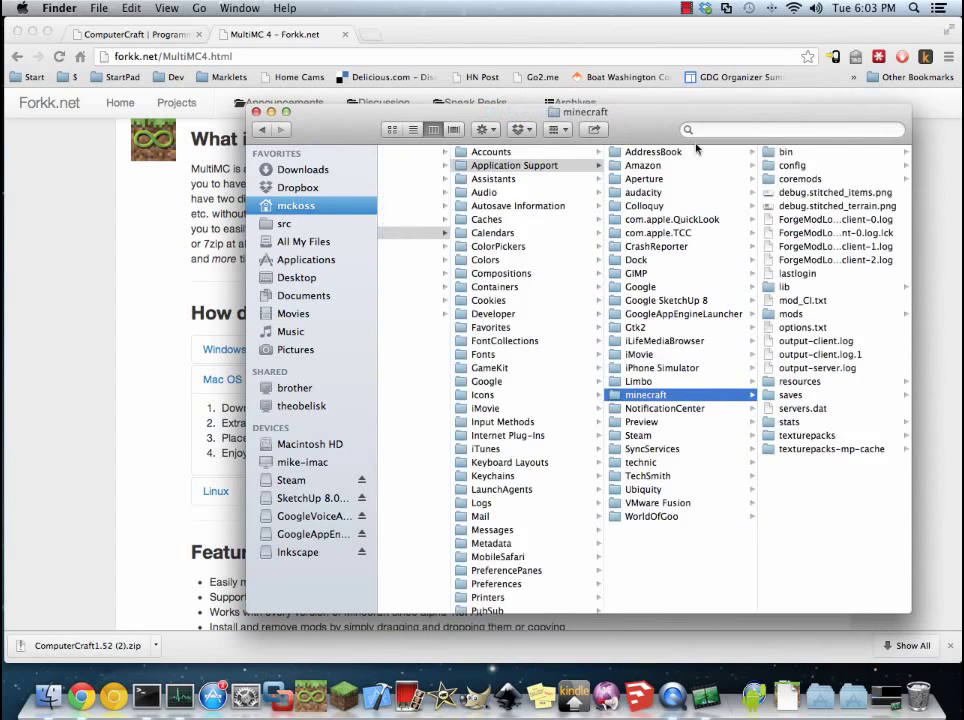
{"action": "left_click_drag", "start_coordinate": [703, 118], "coordinate": [540, 109]}
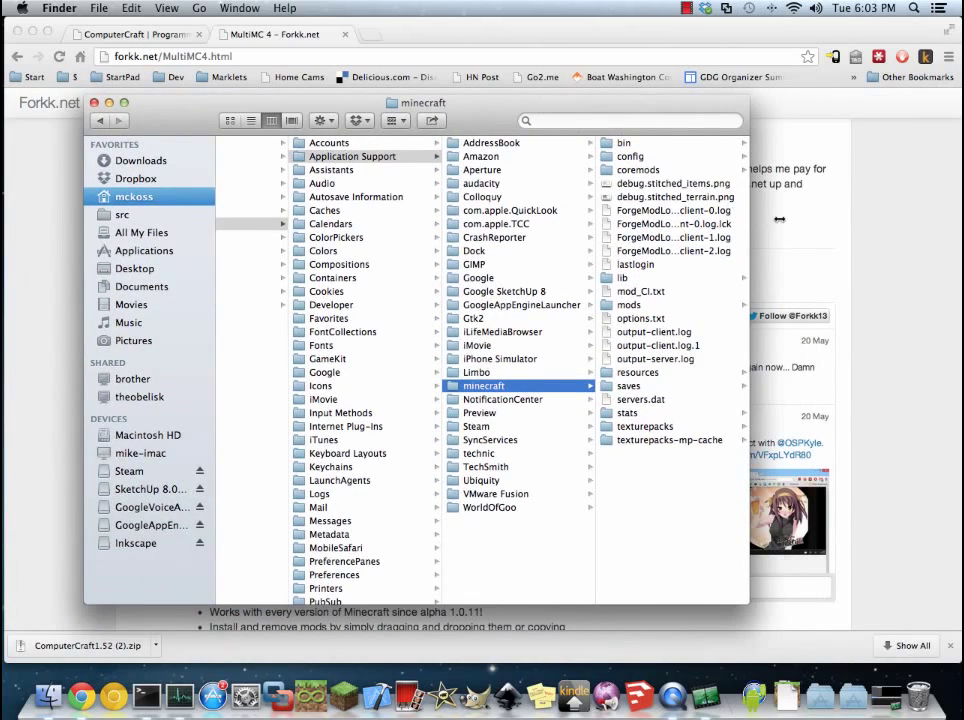
{"action": "left_click_drag", "start_coordinate": [750, 219], "coordinate": [886, 217]}
{"action": "left_click_drag", "start_coordinate": [682, 105], "coordinate": [635, 101]}
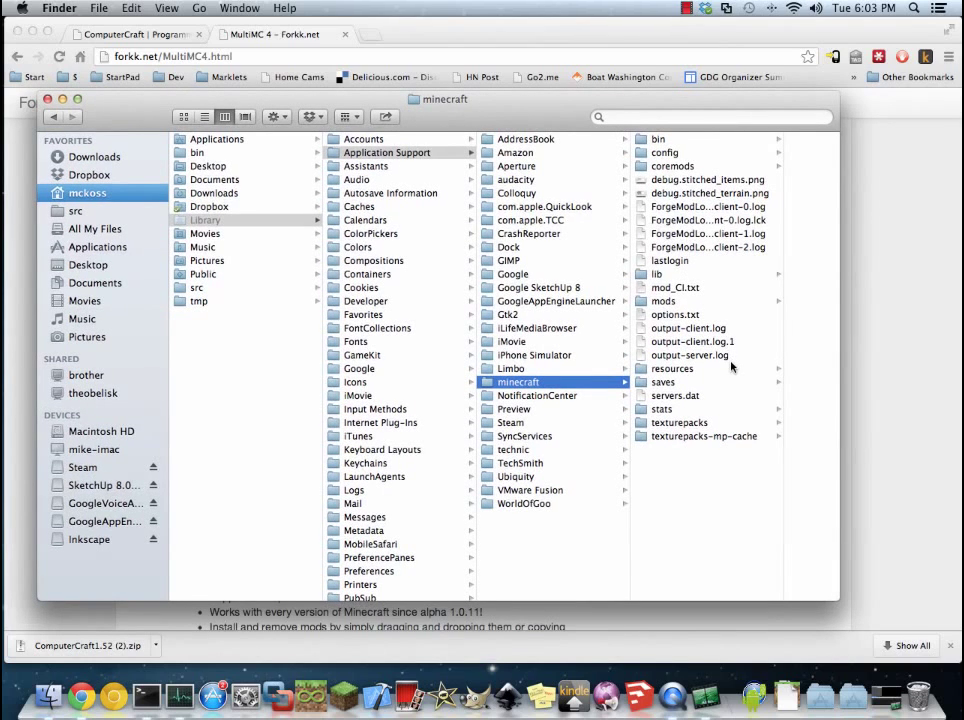
Inspect the contents of minecraft's texturepacks and bin folders, and close the Finder window.
{"action": "left_click", "coordinate": [659, 424]}
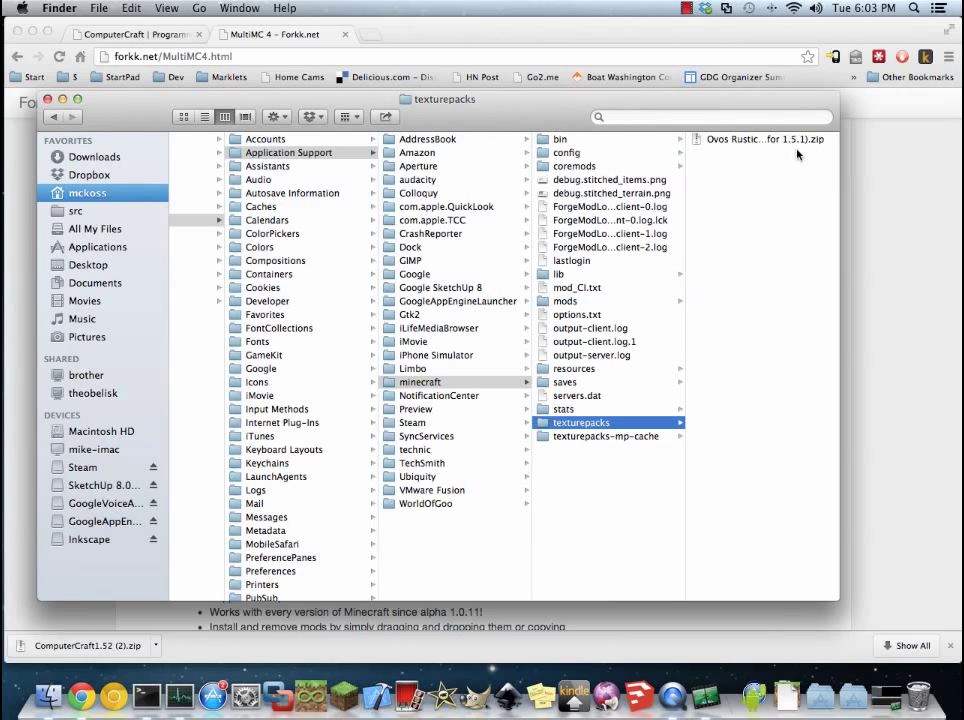
{"action": "left_click", "coordinate": [556, 139]}
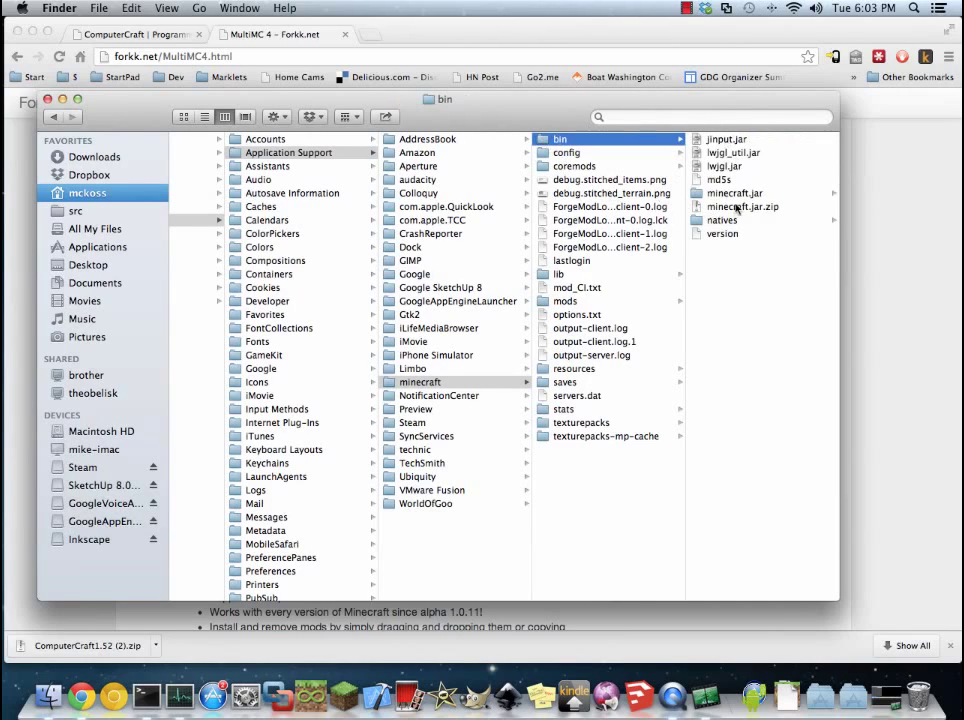
{"action": "left_click_drag", "start_coordinate": [461, 98], "coordinate": [493, 98]}
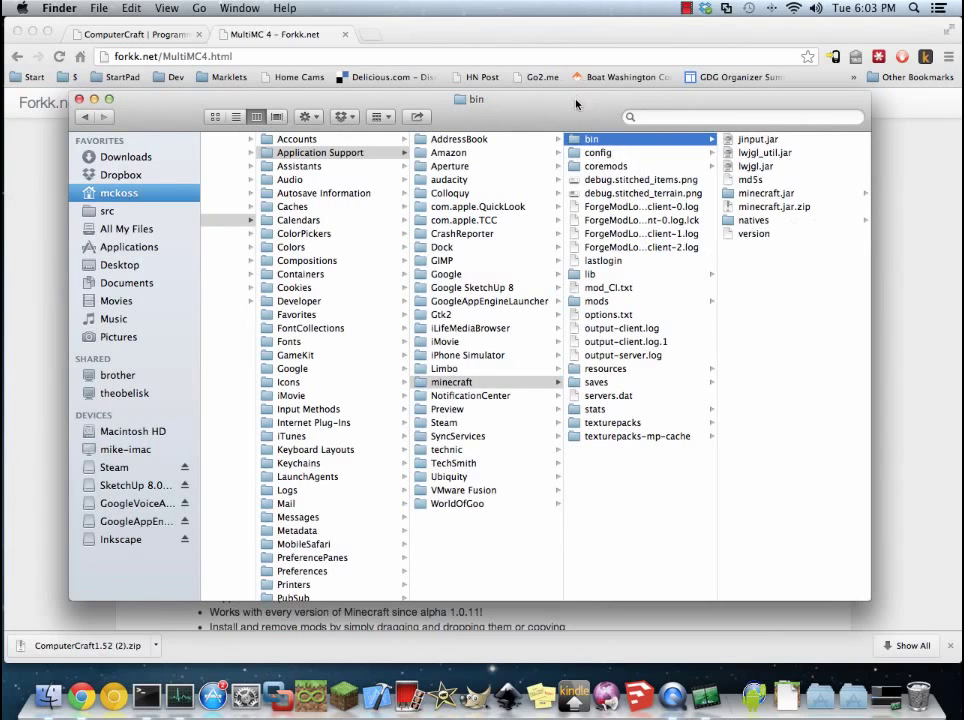
{"action": "left_click_drag", "start_coordinate": [573, 106], "coordinate": [593, 110]}
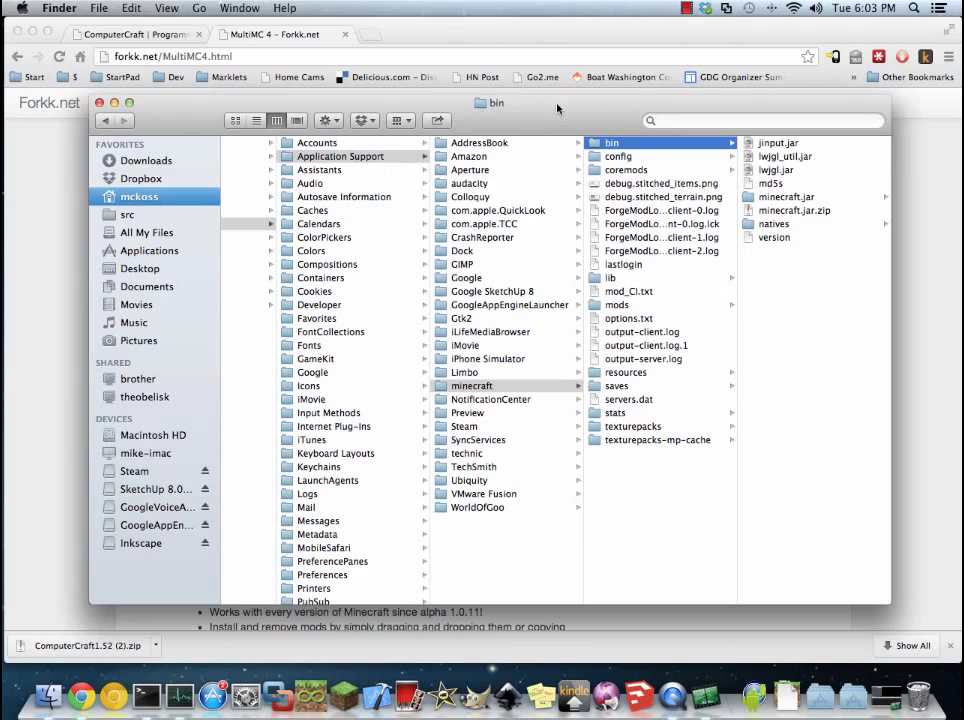
{"action": "left_click_drag", "start_coordinate": [557, 108], "coordinate": [555, 105]}
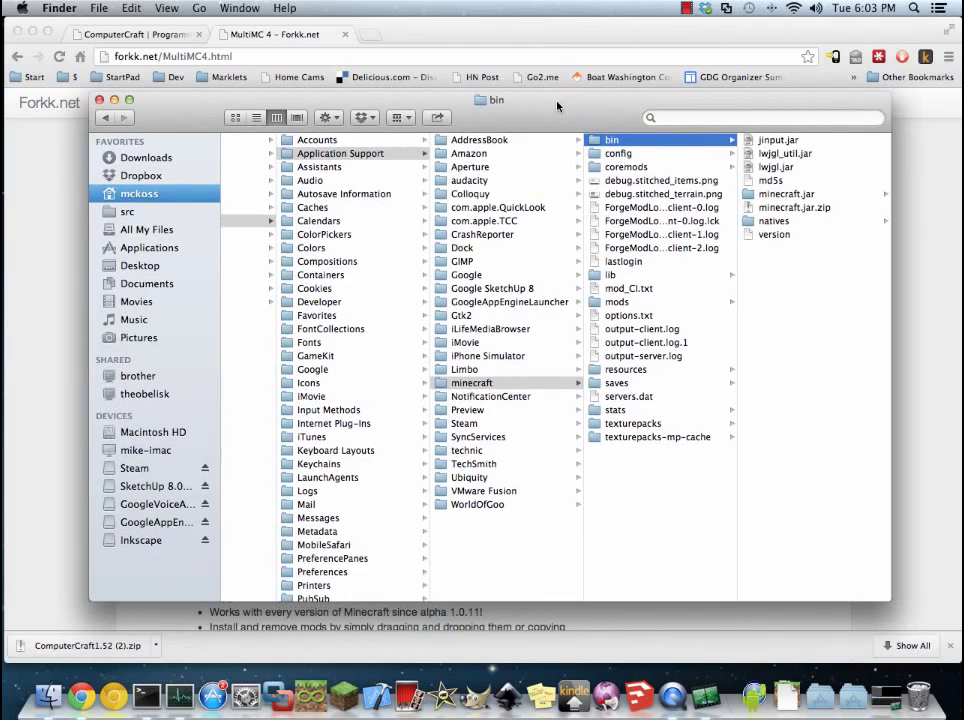
{"action": "left_click", "coordinate": [100, 101]}
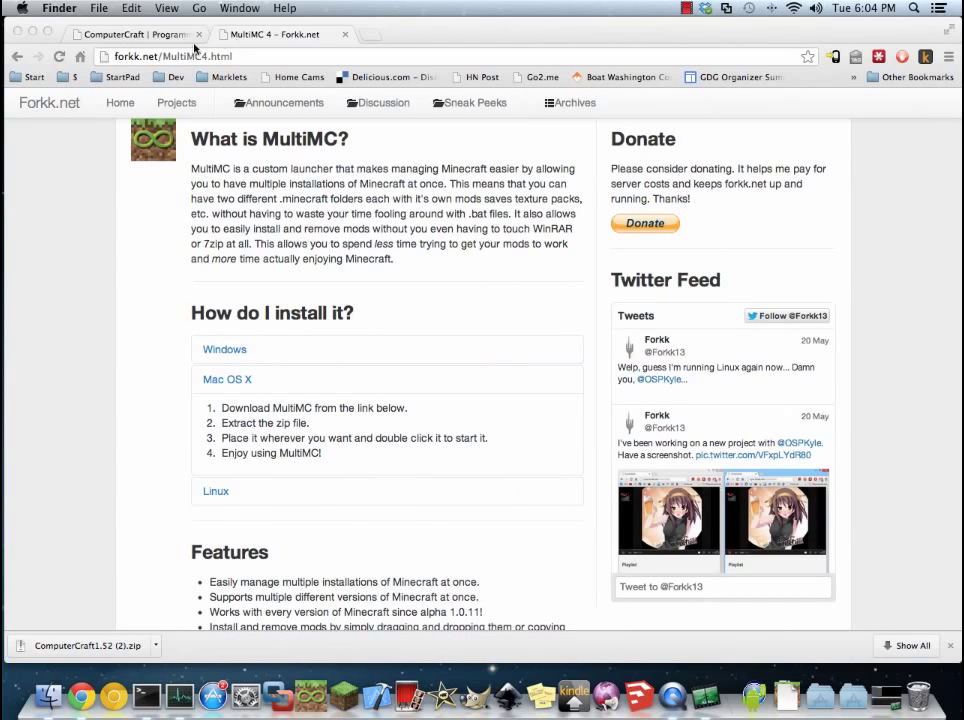
Reread the MultiMC page's overview, installation steps and feature list.
{"action": "scroll", "coordinate": [478, 245], "scroll_direction": "up", "scroll_amount": 4}
{"action": "scroll", "coordinate": [478, 245], "scroll_direction": "down", "scroll_amount": 3}
{"action": "scroll", "coordinate": [478, 245], "scroll_direction": "down", "scroll_amount": 1}
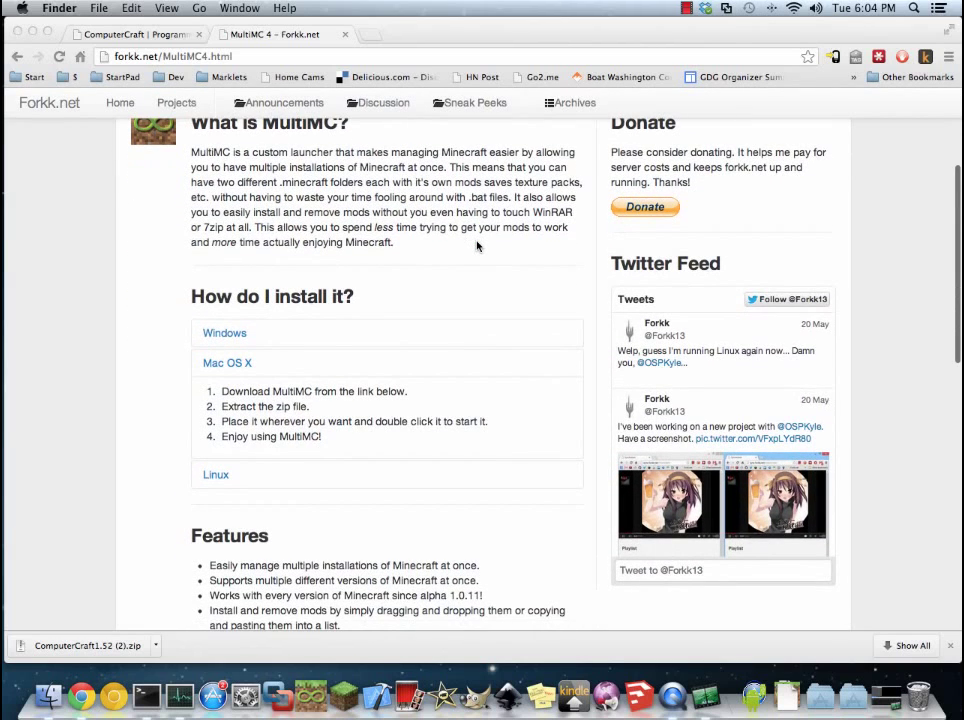
{"action": "scroll", "coordinate": [503, 316], "scroll_direction": "down", "scroll_amount": 2}
{"action": "scroll", "coordinate": [503, 316], "scroll_direction": "up", "scroll_amount": 3}
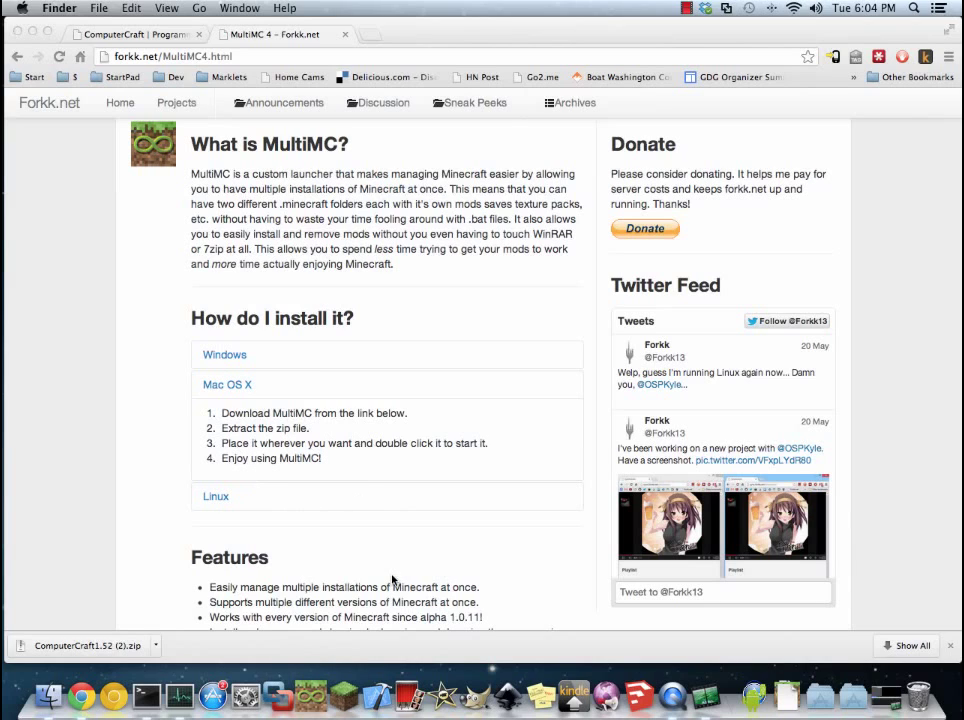
Launch MultiMC and move its window up over the web page.
{"action": "left_click", "coordinate": [311, 695]}
{"action": "left_click_drag", "start_coordinate": [517, 308], "coordinate": [482, 282]}
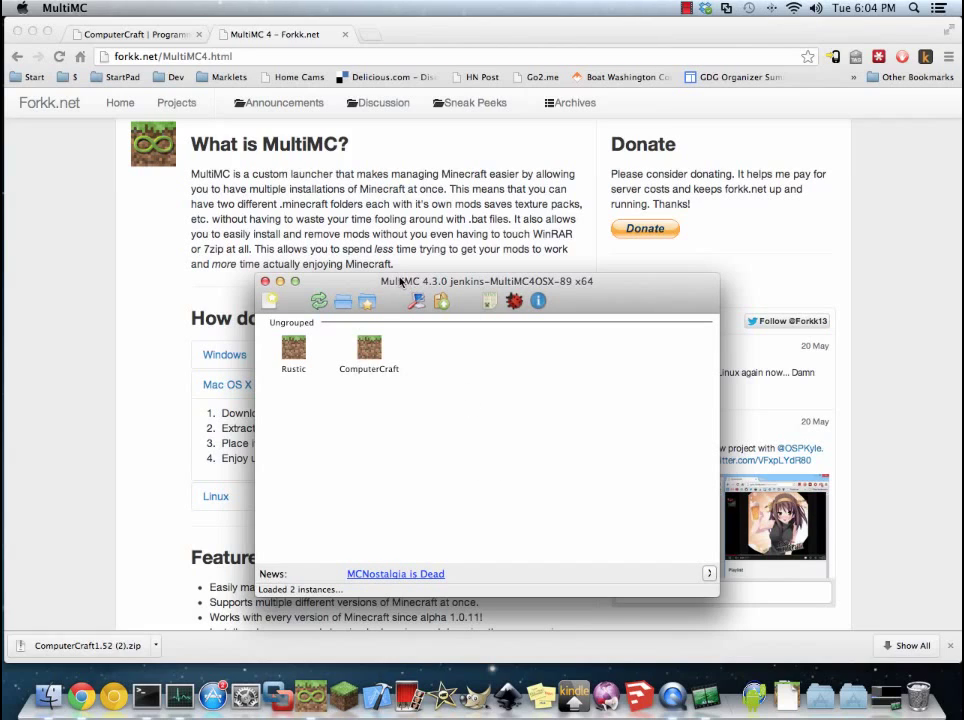
{"action": "left_click_drag", "start_coordinate": [399, 281], "coordinate": [400, 263]}
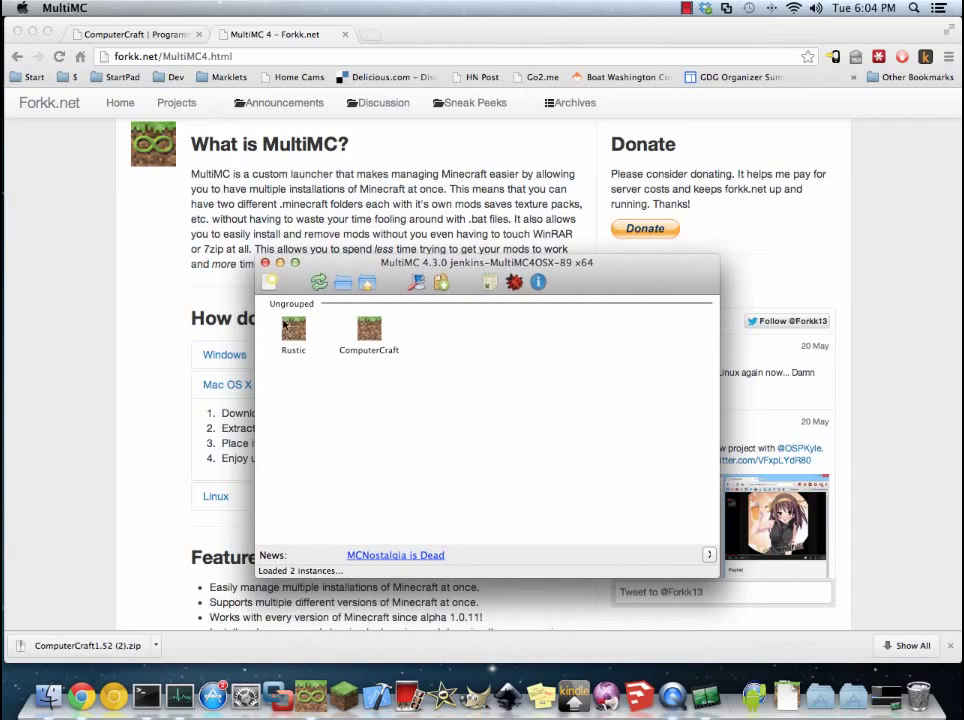
Create a new instance named CC-Demo that uses Minecraft version 1.5.1.
{"action": "left_click", "coordinate": [268, 289]}
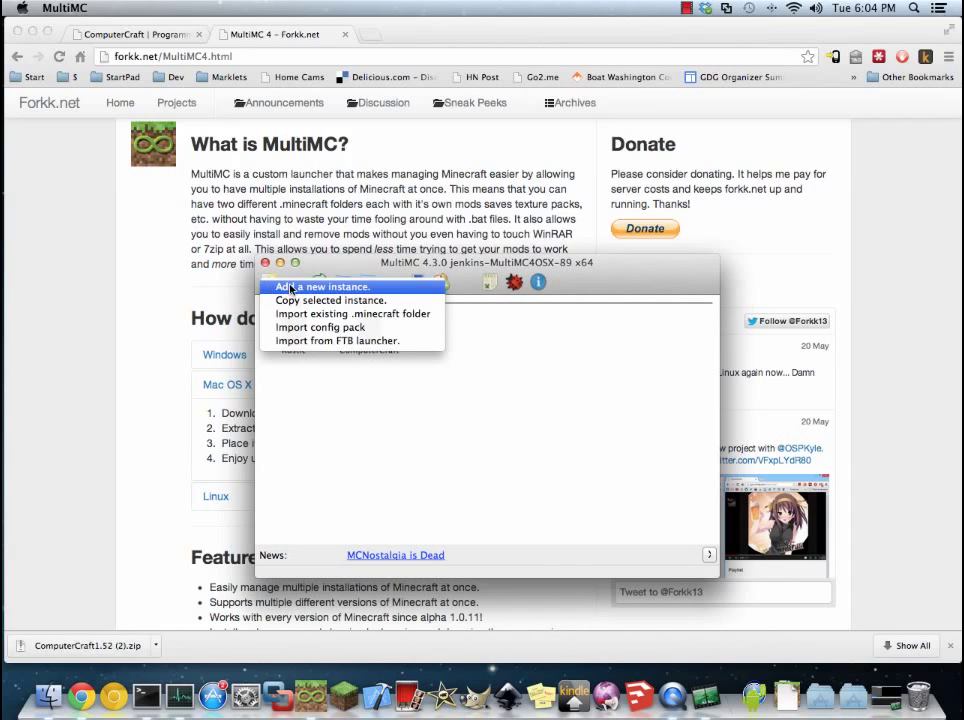
{"action": "left_click", "coordinate": [295, 287]}
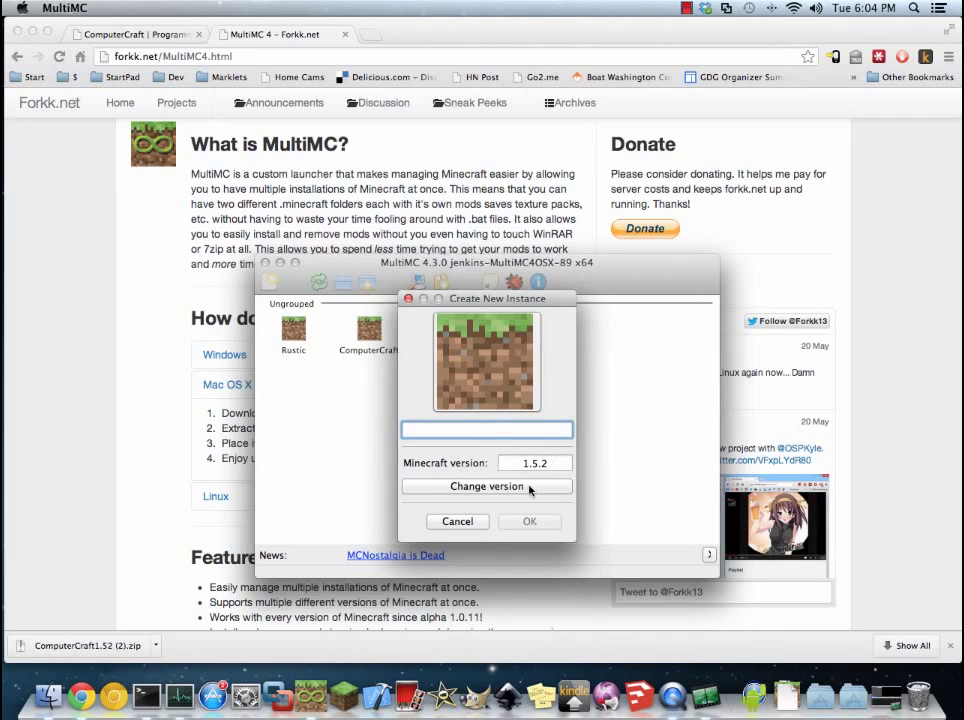
{"action": "type", "text": "CC-Demo"}
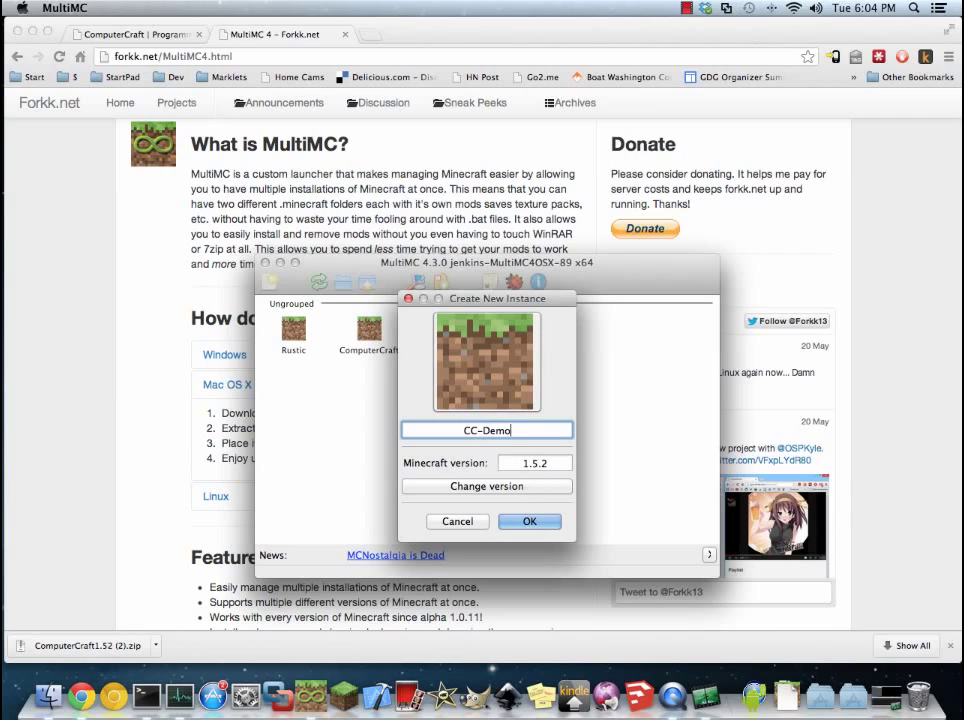
{"action": "left_click", "coordinate": [547, 464]}
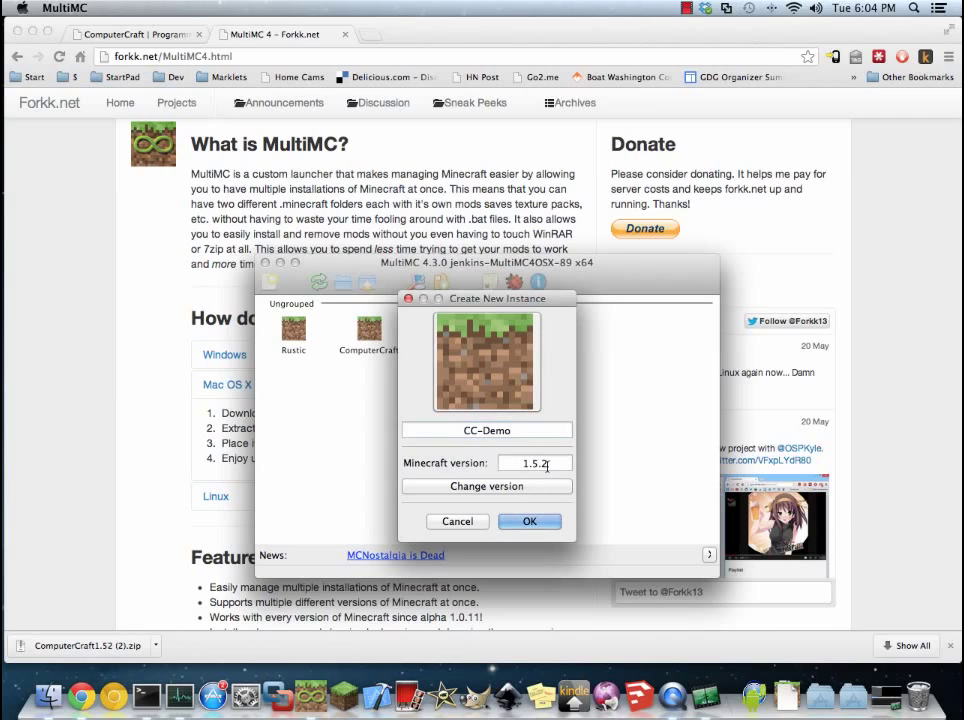
{"action": "left_click", "coordinate": [531, 486]}
{"action": "left_click", "coordinate": [378, 314]}
{"action": "left_click", "coordinate": [602, 561]}
{"action": "left_click", "coordinate": [528, 522]}
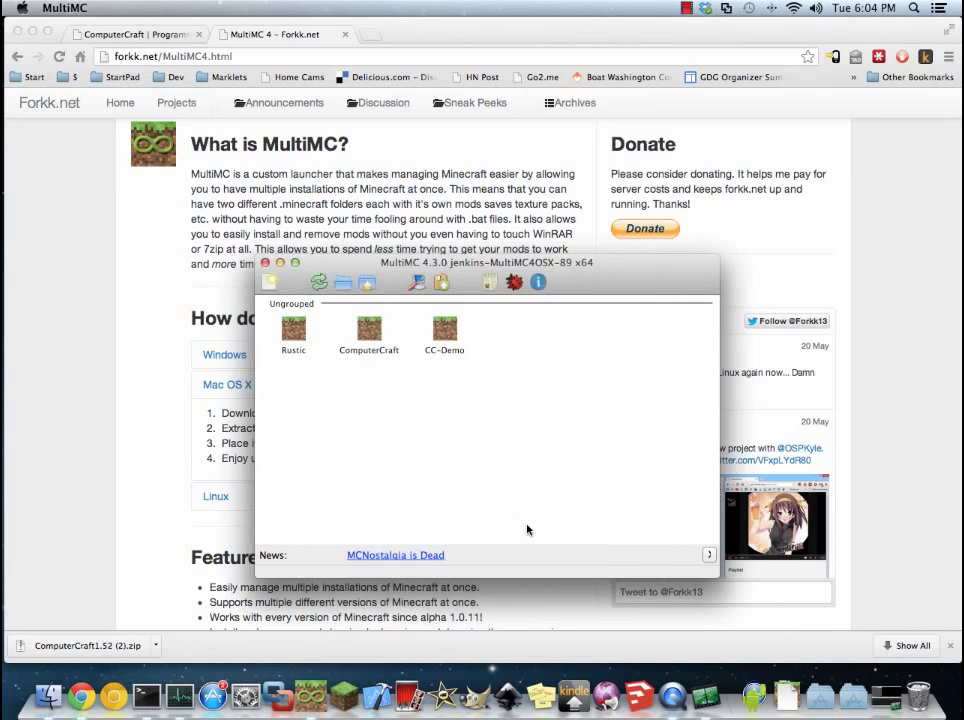
Launch the CC-Demo instance, logging in with the remembered account credentials.
{"action": "left_click", "coordinate": [446, 331]}
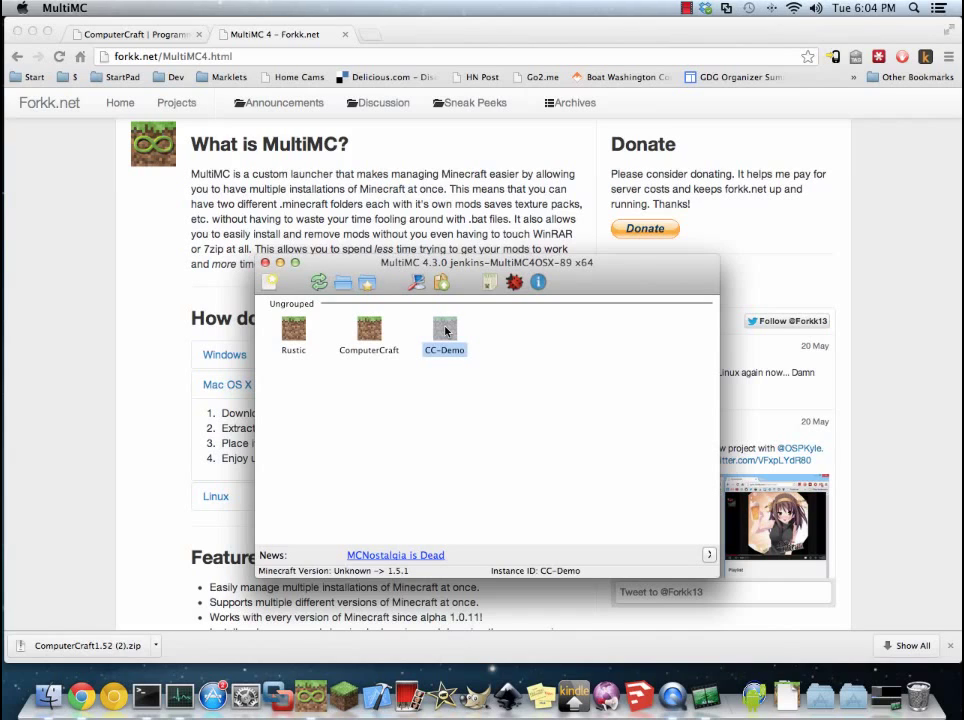
{"action": "double_click", "coordinate": [446, 331]}
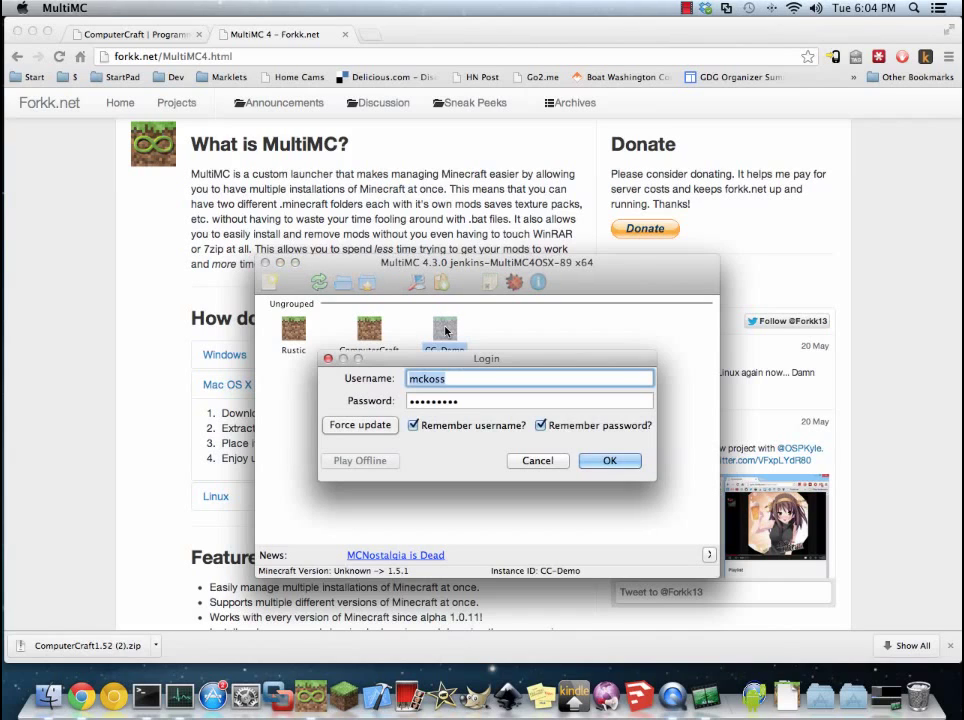
{"action": "left_click", "coordinate": [602, 458]}
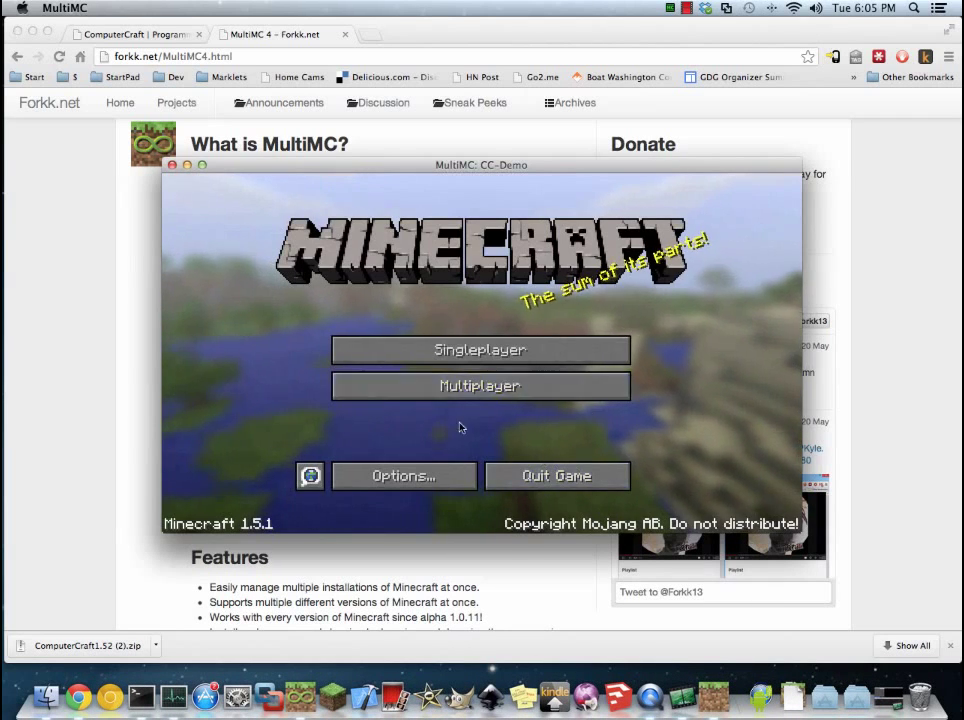
Quit the running unmodded Minecraft game and return to the instance list.
{"action": "left_click", "coordinate": [440, 476]}
{"action": "left_click", "coordinate": [410, 456]}
{"action": "left_click", "coordinate": [553, 476]}
{"action": "left_click", "coordinate": [477, 500]}
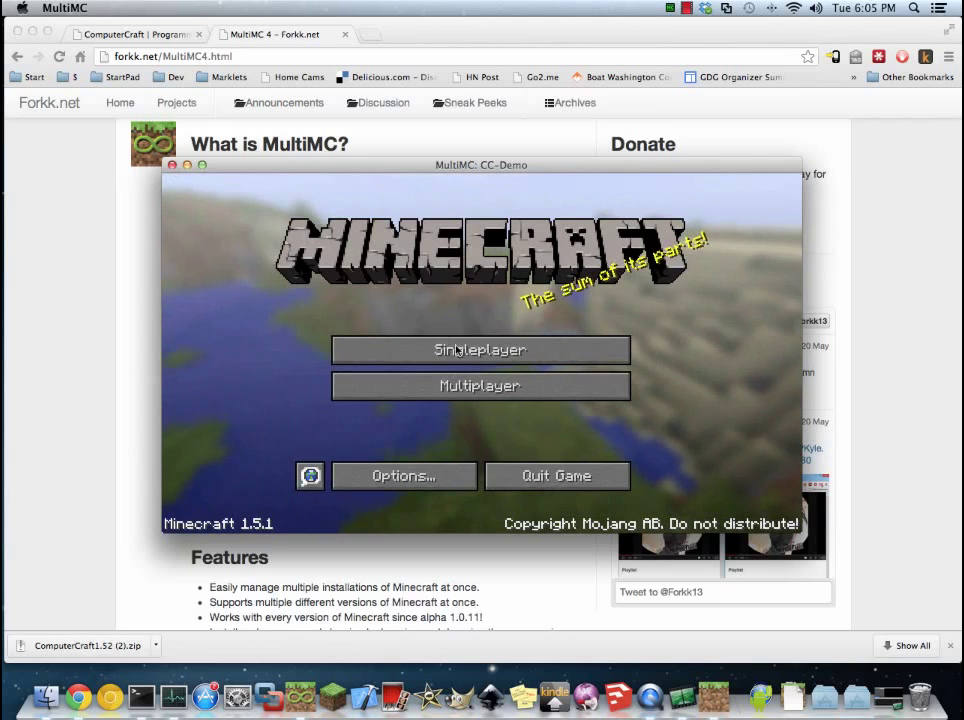
{"action": "left_click", "coordinate": [550, 477]}
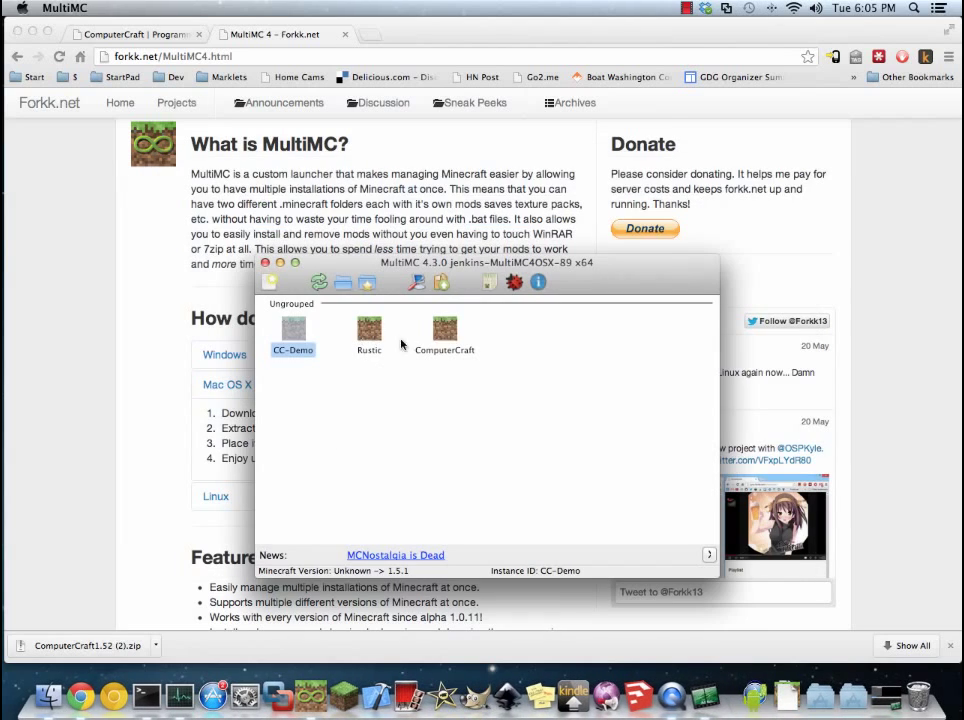
Install Minecraft Forge 7.7.2.682 into the CC-Demo instance's Minecraft.jar mods.
{"action": "right_click", "coordinate": [292, 331]}
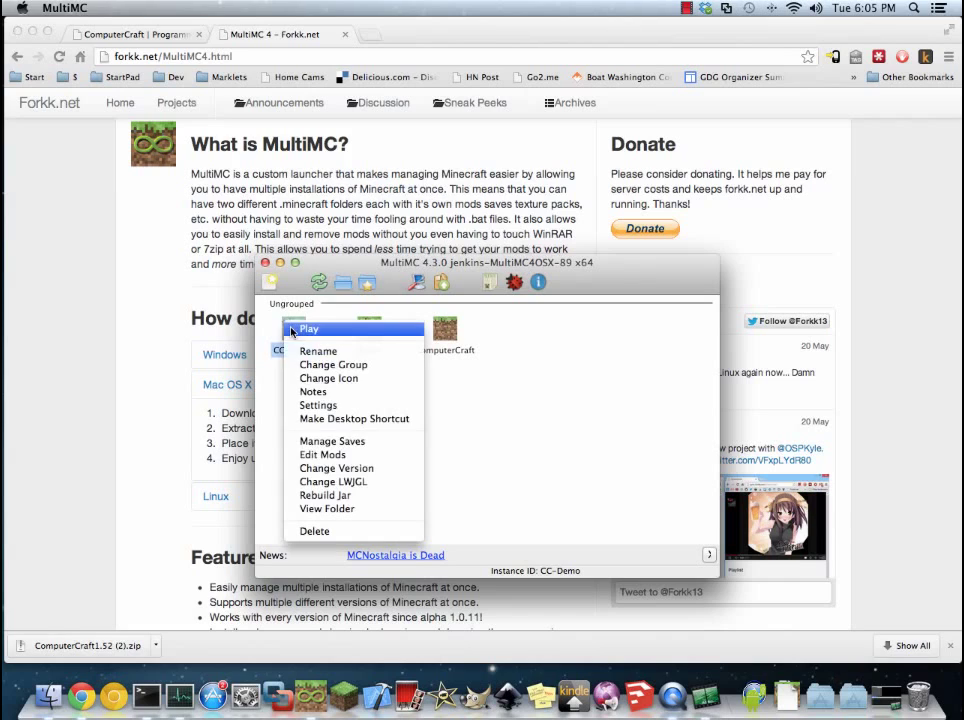
{"action": "left_click", "coordinate": [330, 455]}
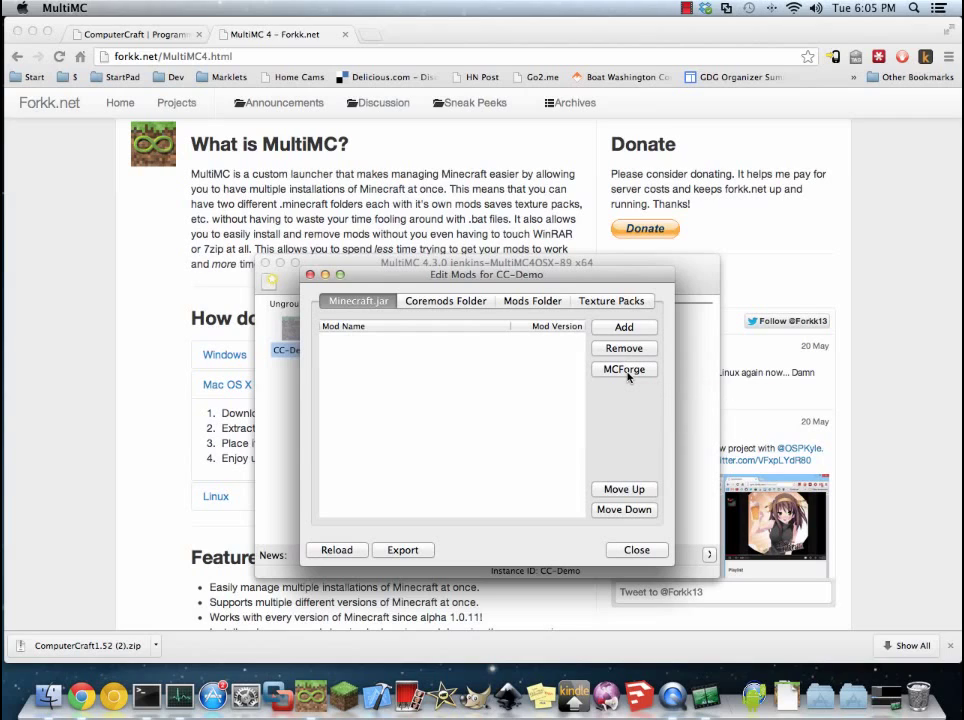
{"action": "left_click", "coordinate": [618, 372]}
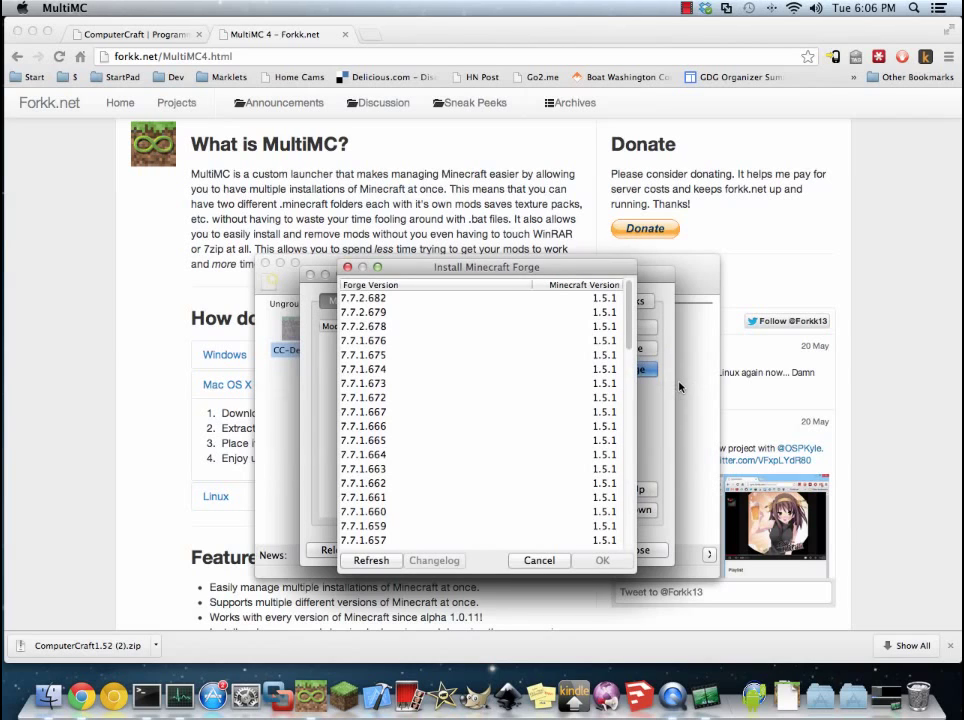
{"action": "left_click", "coordinate": [394, 298]}
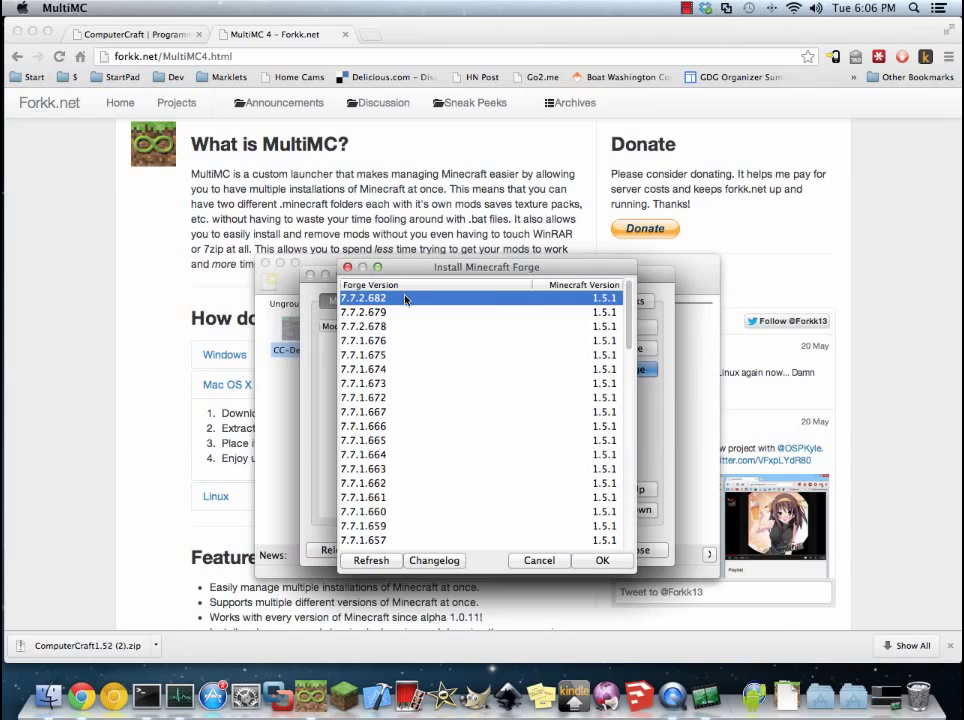
{"action": "left_click", "coordinate": [602, 561]}
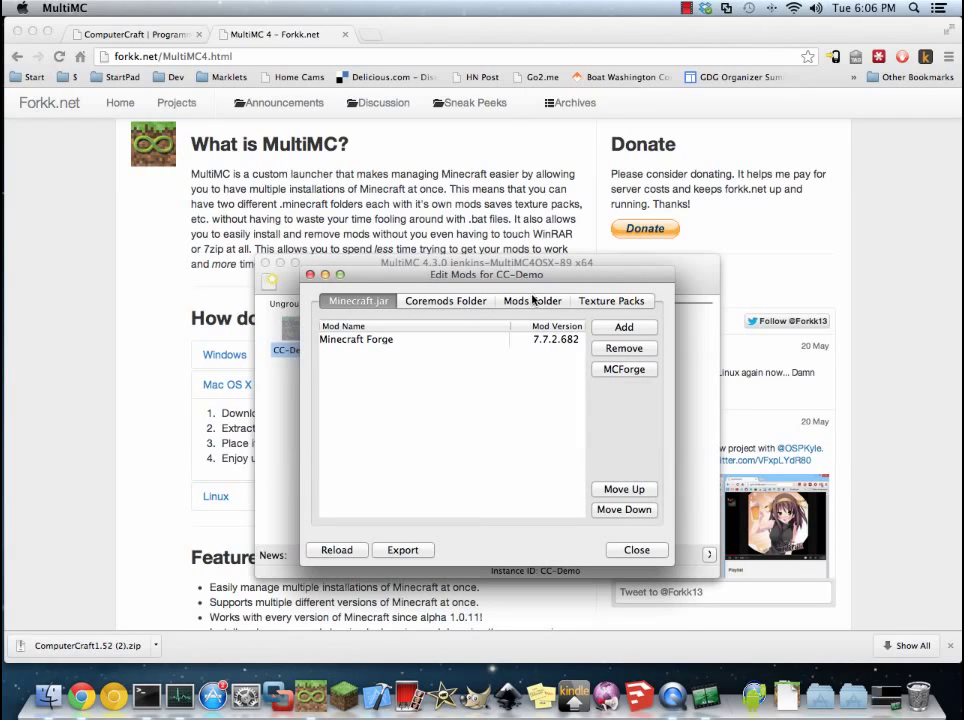
Add ComputerCraft1.52.zip from Downloads to the CC-Demo instance's mods folder and close the mod editor.
{"action": "left_click", "coordinate": [533, 302]}
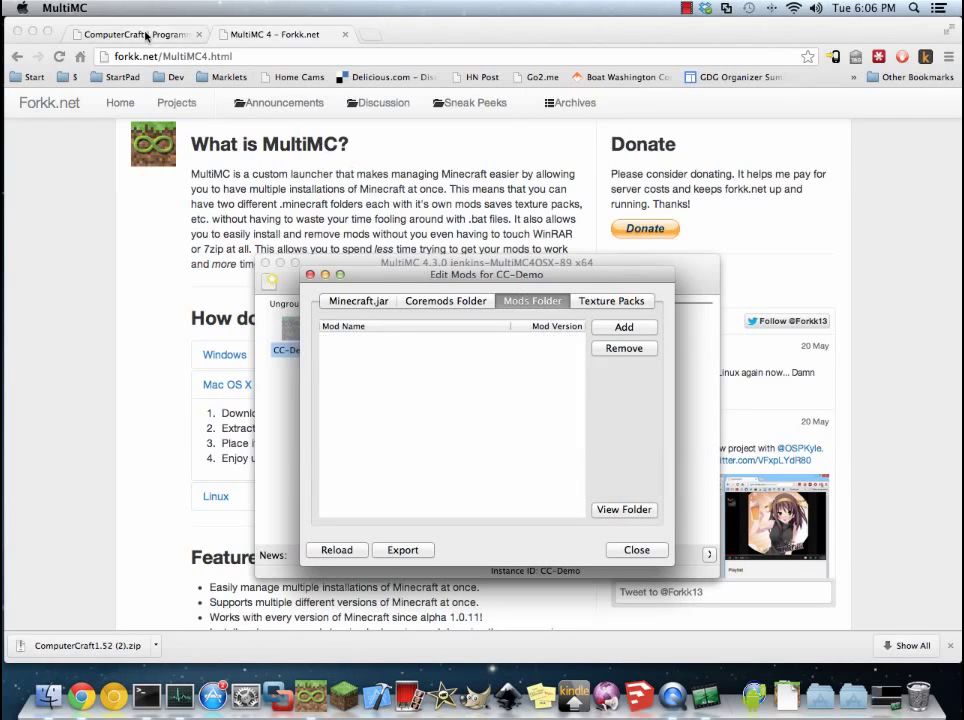
{"action": "left_click", "coordinate": [146, 36]}
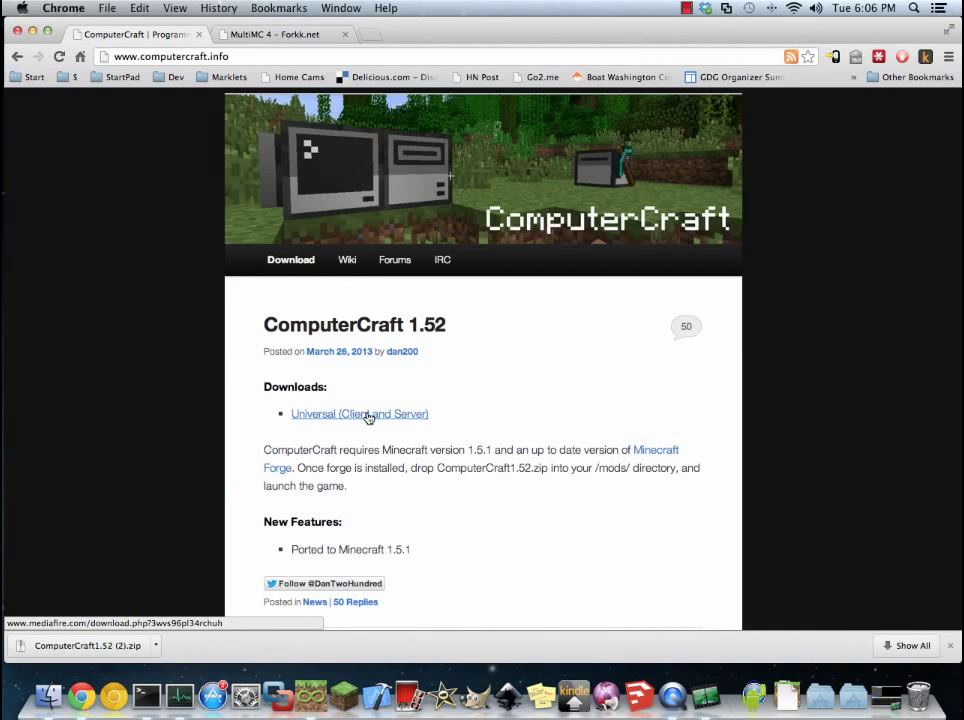
{"action": "key", "text": "super+Tab"}
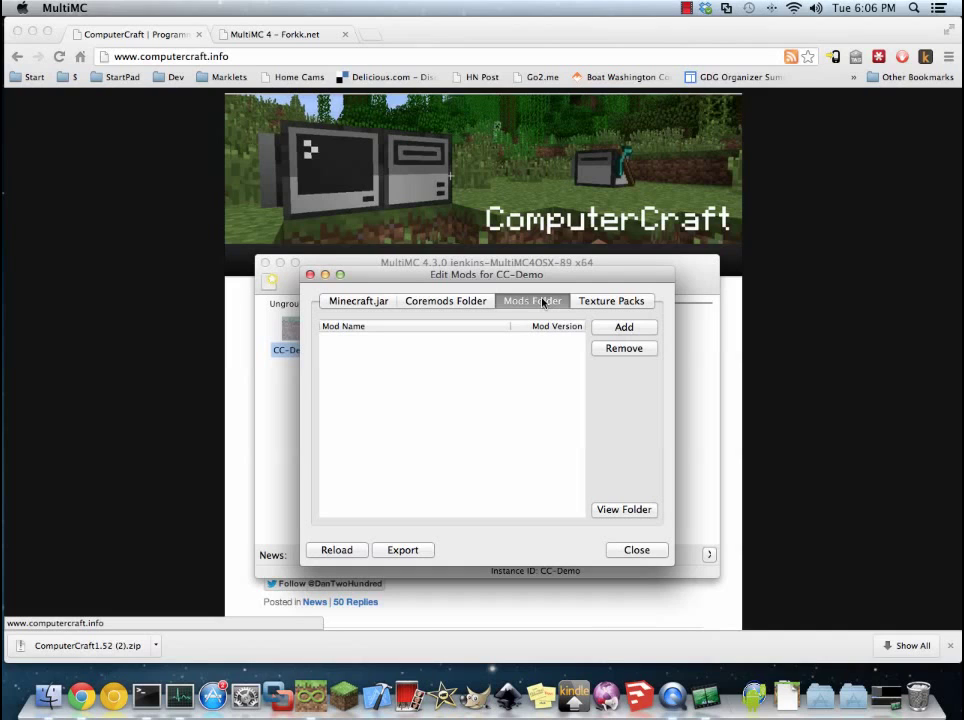
{"action": "left_click", "coordinate": [617, 330]}
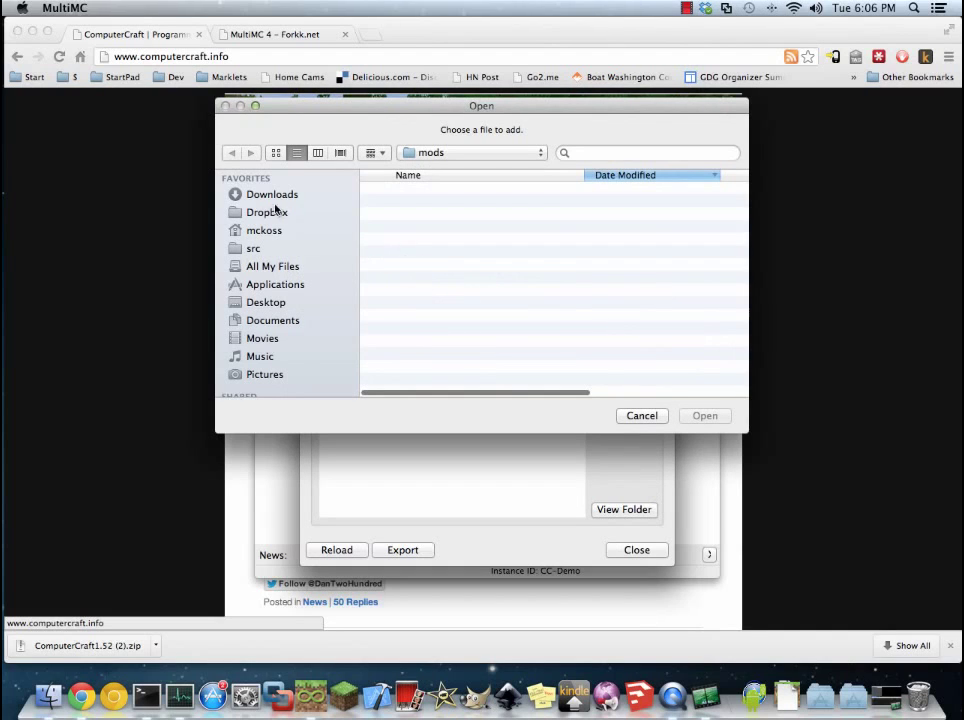
{"action": "left_click", "coordinate": [268, 194]}
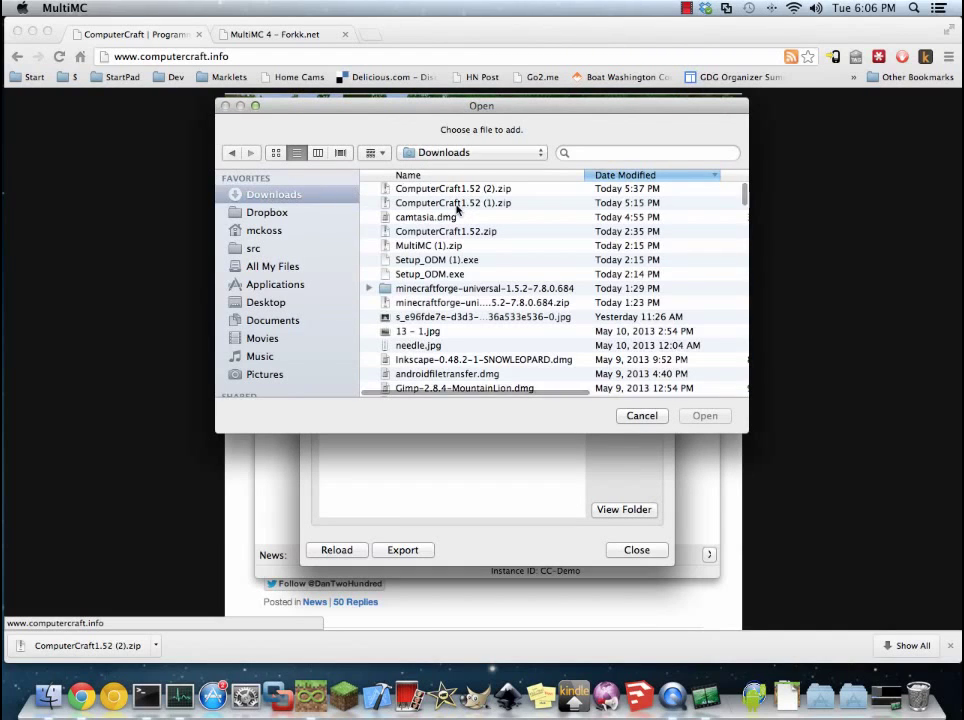
{"action": "left_click", "coordinate": [458, 231]}
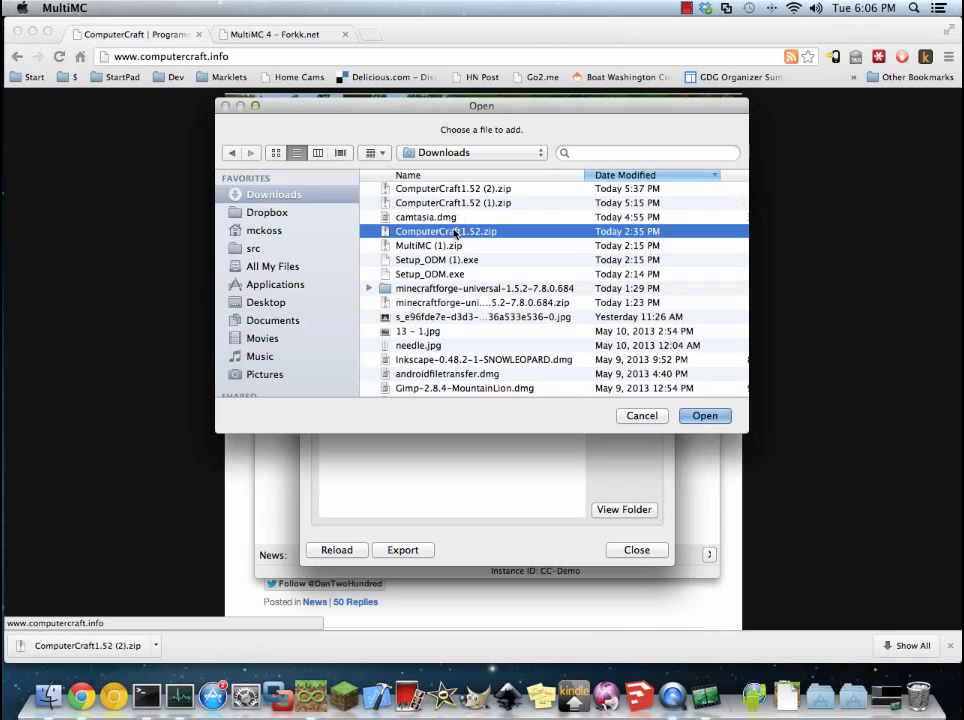
{"action": "left_click", "coordinate": [702, 417]}
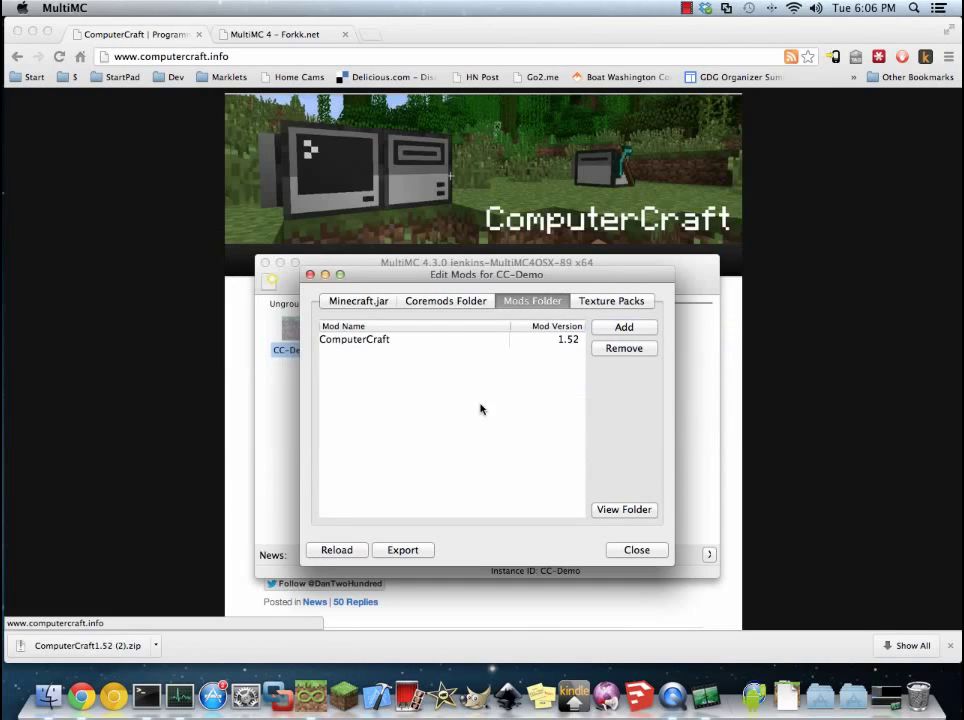
{"action": "left_click", "coordinate": [637, 551]}
{"action": "left_click", "coordinate": [373, 427]}
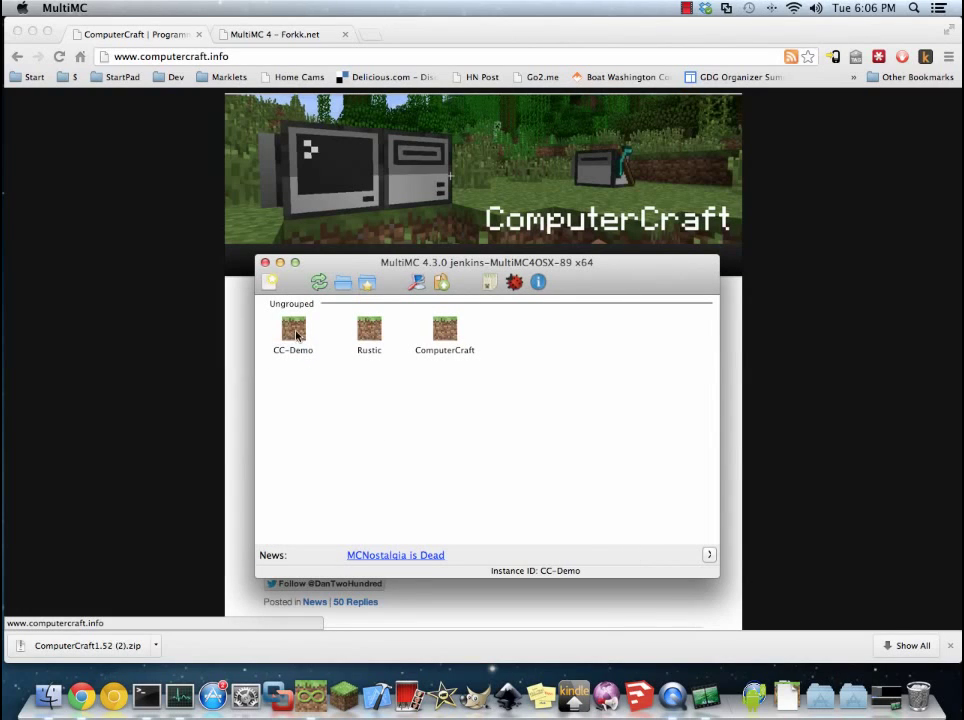
Try to launch the modded CC-Demo instance with the remembered login, moving the FML setup window over the console.
{"action": "left_click", "coordinate": [294, 331]}
{"action": "double_click", "coordinate": [296, 334]}
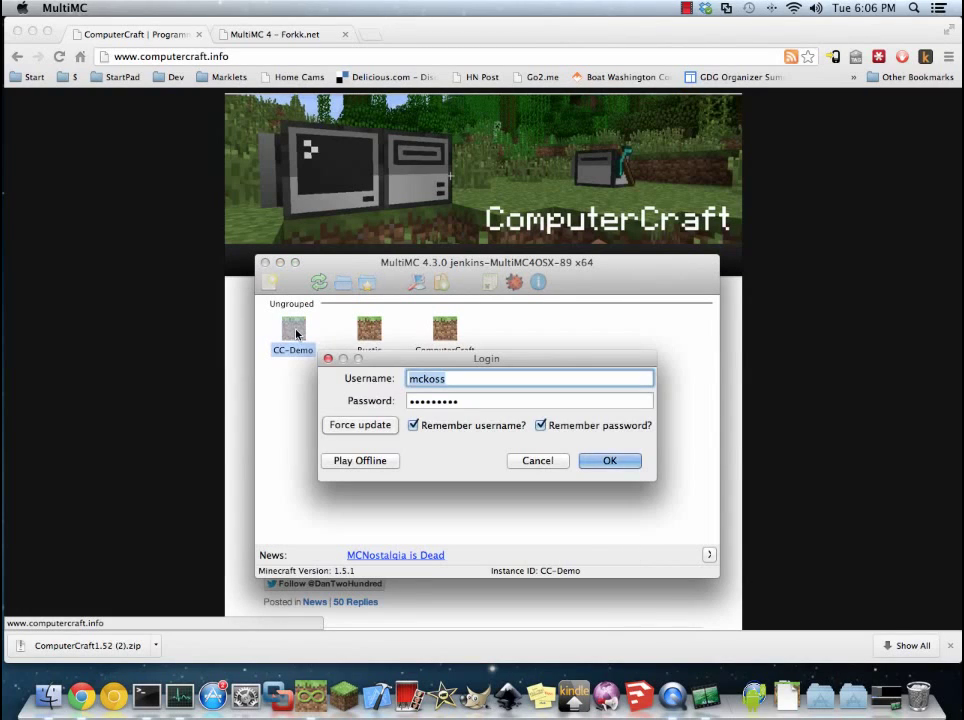
{"action": "left_click", "coordinate": [607, 461]}
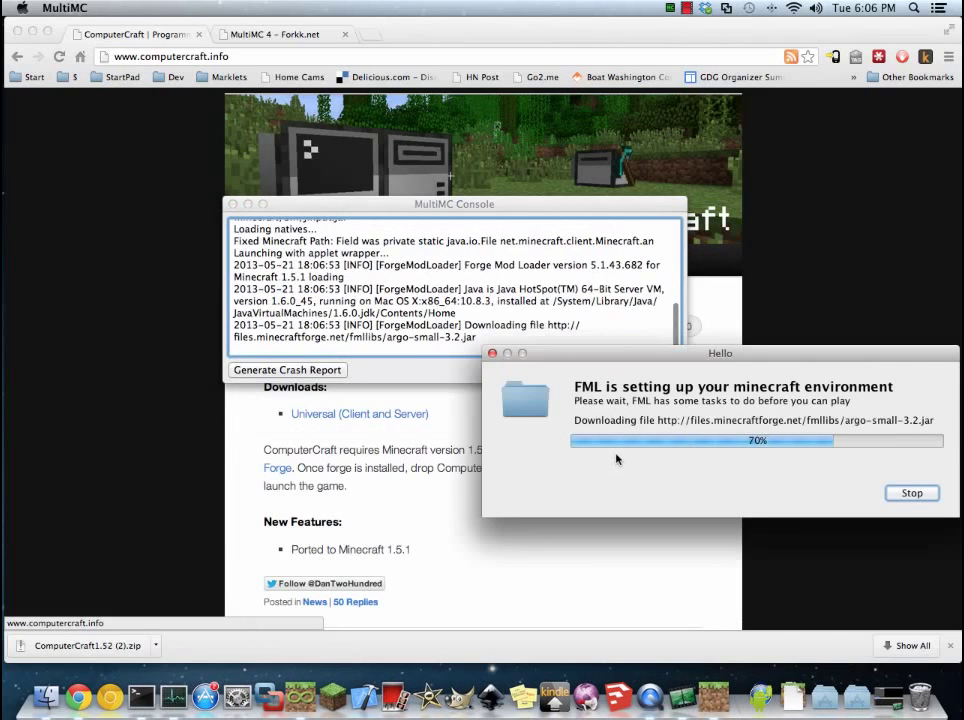
{"action": "left_click_drag", "start_coordinate": [735, 360], "coordinate": [535, 340]}
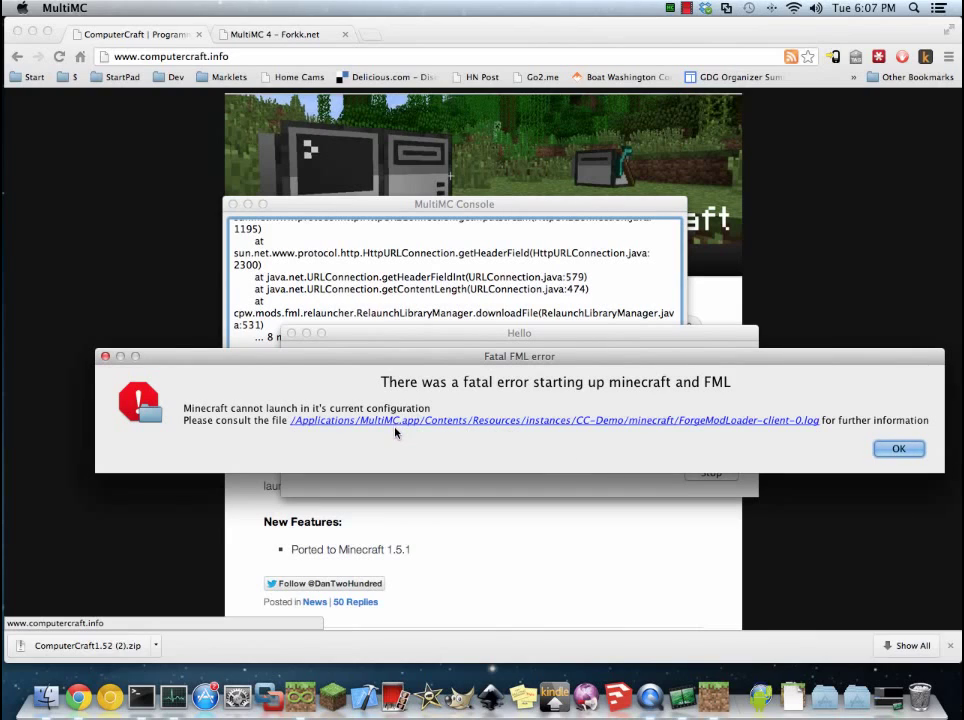
Dismiss the fatal FML error, stop the setup and kill the Minecraft process to get back to the instance list.
{"action": "left_click", "coordinate": [897, 449]}
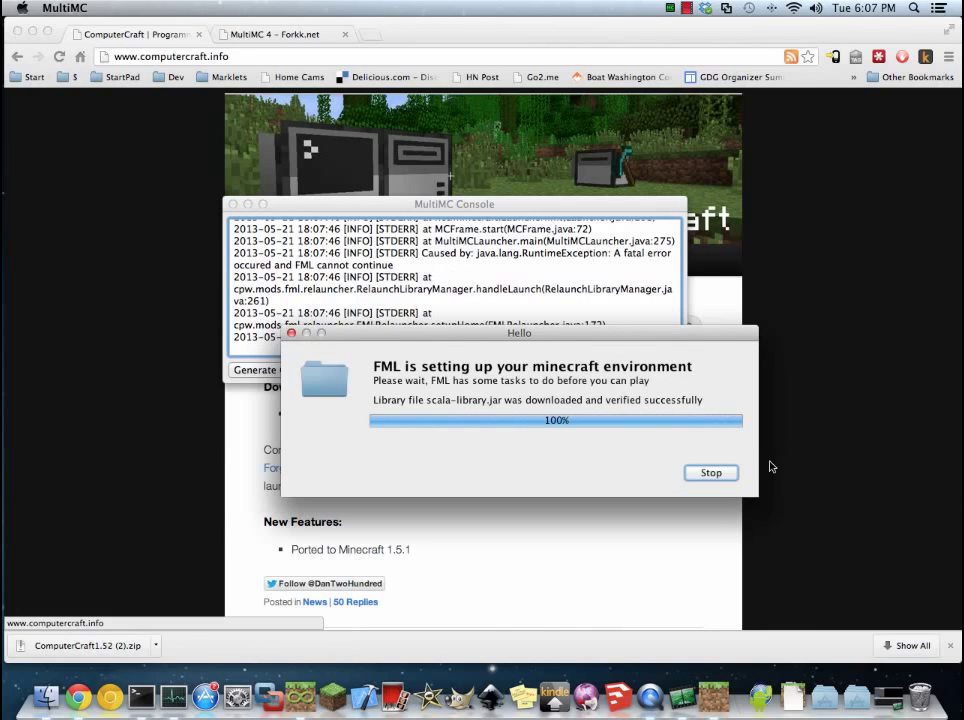
{"action": "left_click", "coordinate": [711, 473]}
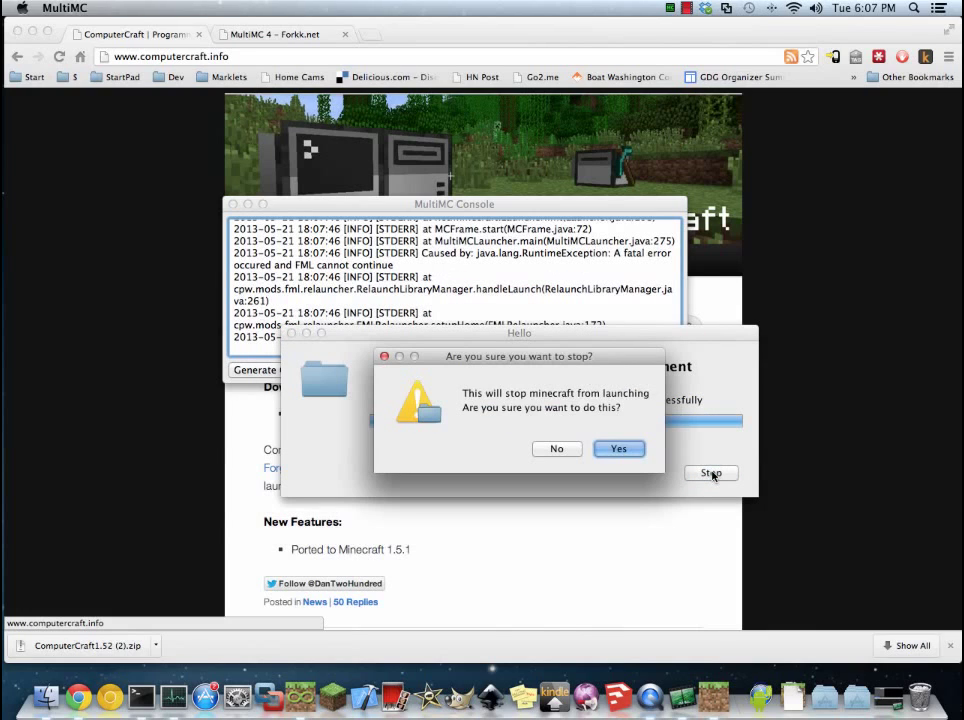
{"action": "left_click", "coordinate": [620, 448]}
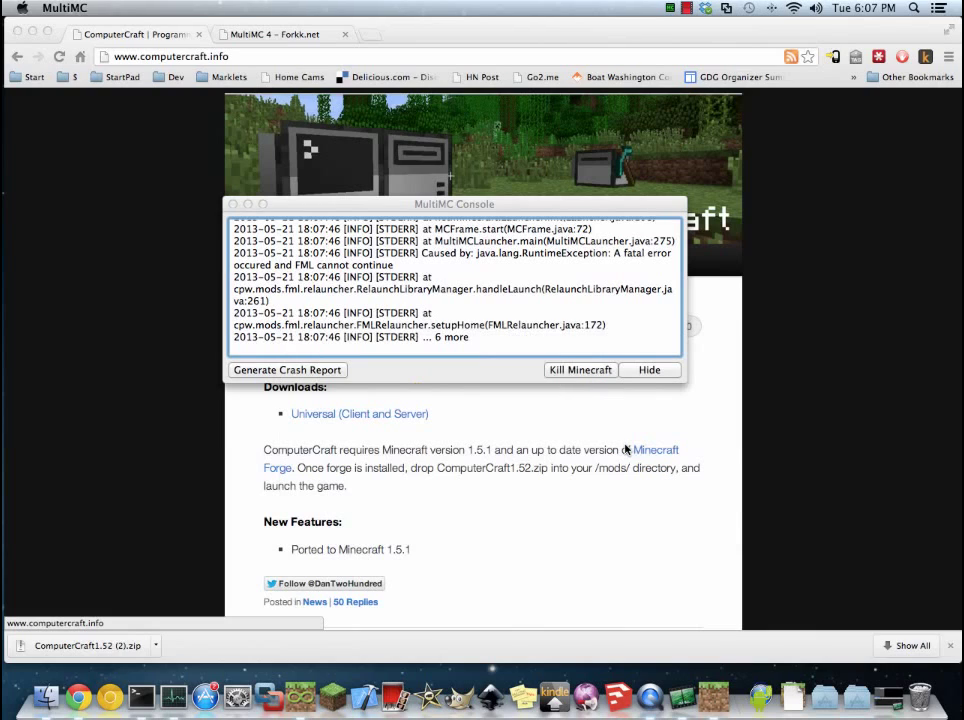
{"action": "left_click", "coordinate": [582, 370]}
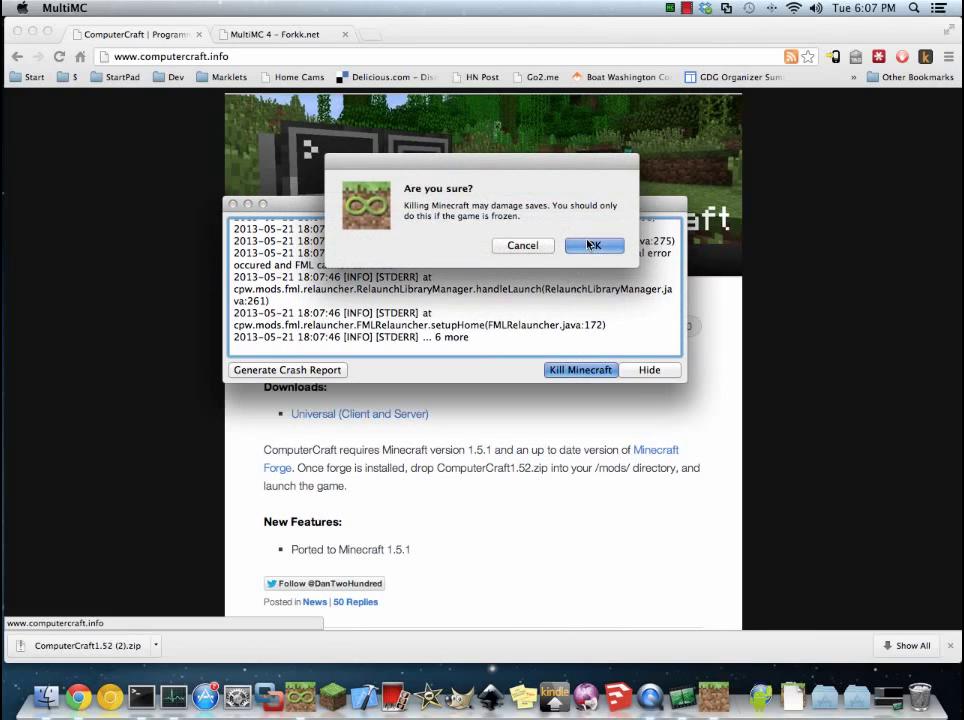
{"action": "left_click", "coordinate": [592, 245]}
{"action": "left_click", "coordinate": [649, 370]}
{"action": "left_click", "coordinate": [486, 438]}
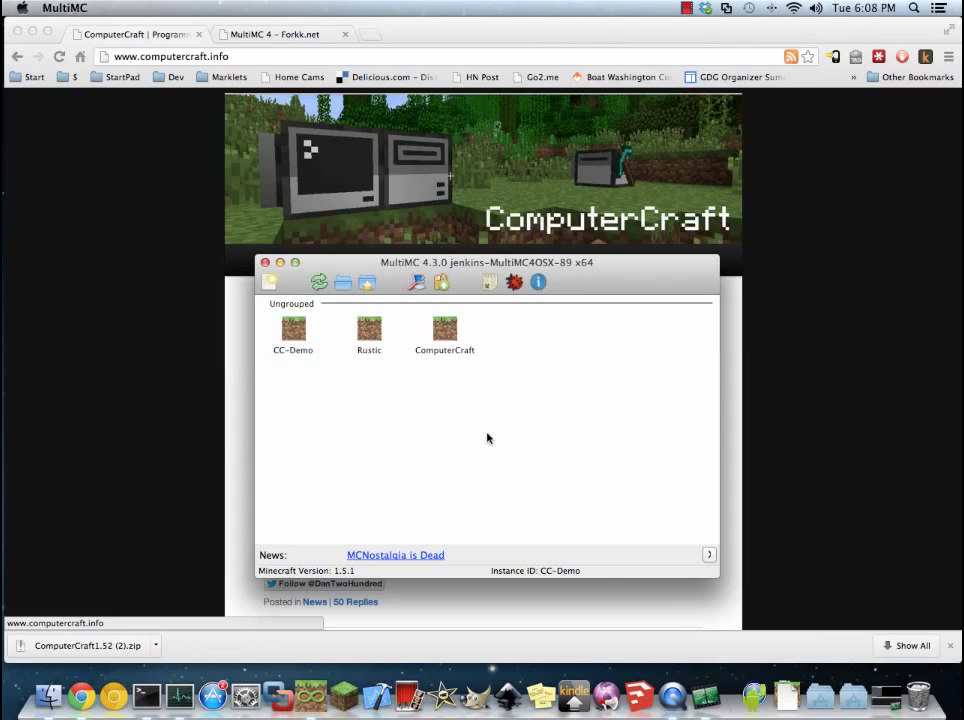
Check the CC-Demo instance's mod lists for the Minecraft Forge and ComputerCraft entries.
{"action": "right_click", "coordinate": [293, 328]}
{"action": "left_click", "coordinate": [329, 456]}
{"action": "left_click", "coordinate": [371, 342]}
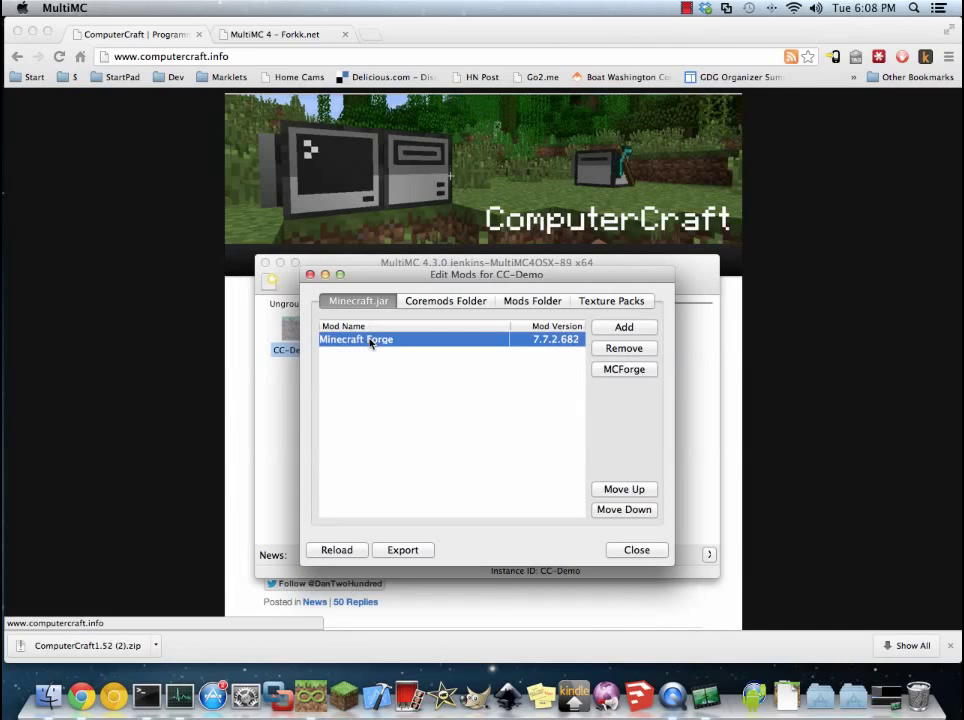
{"action": "left_click", "coordinate": [525, 300]}
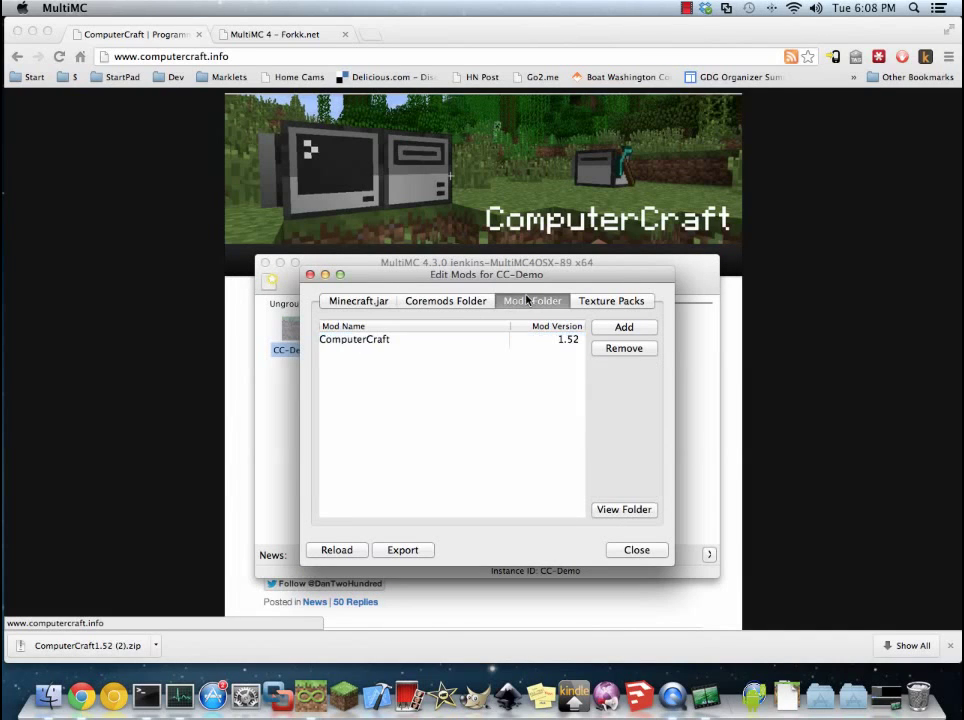
{"action": "left_click", "coordinate": [357, 306]}
{"action": "left_click", "coordinate": [634, 551]}
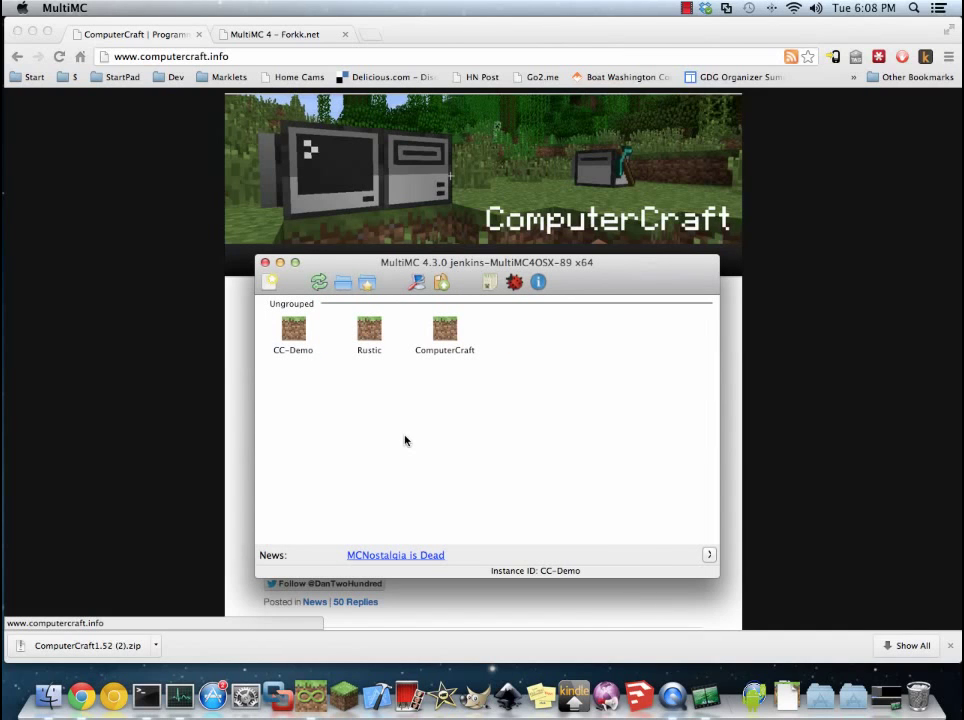
Relaunch the CC-Demo instance with the remembered login and shift the game window slightly sideways.
{"action": "double_click", "coordinate": [294, 332]}
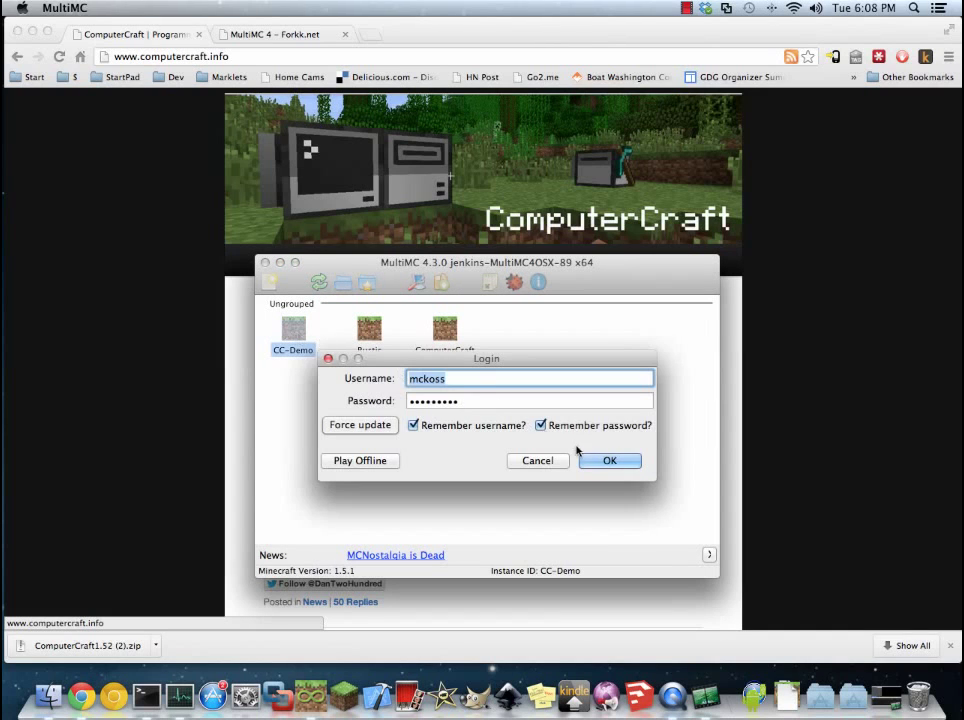
{"action": "left_click", "coordinate": [607, 460]}
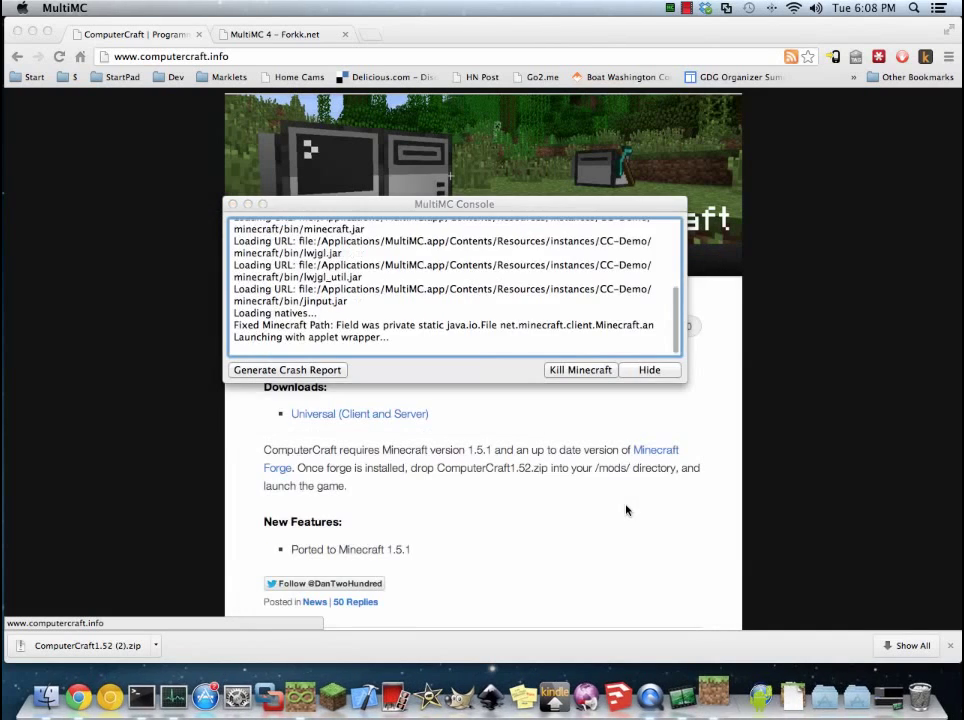
{"action": "left_click_drag", "start_coordinate": [757, 299], "coordinate": [769, 358]}
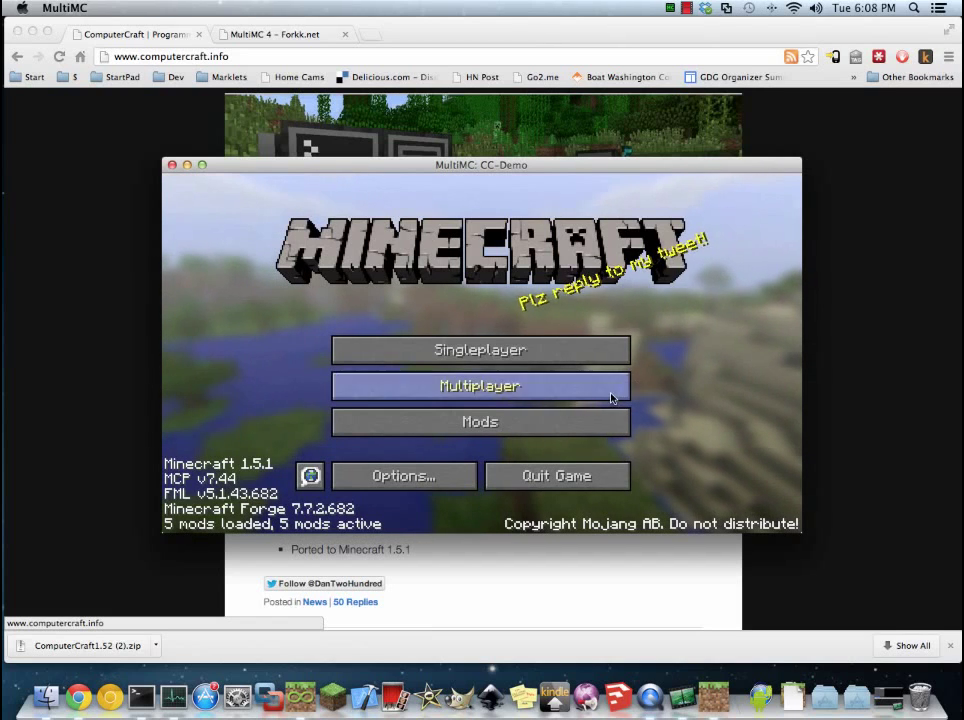
{"action": "left_click_drag", "start_coordinate": [419, 168], "coordinate": [444, 169]}
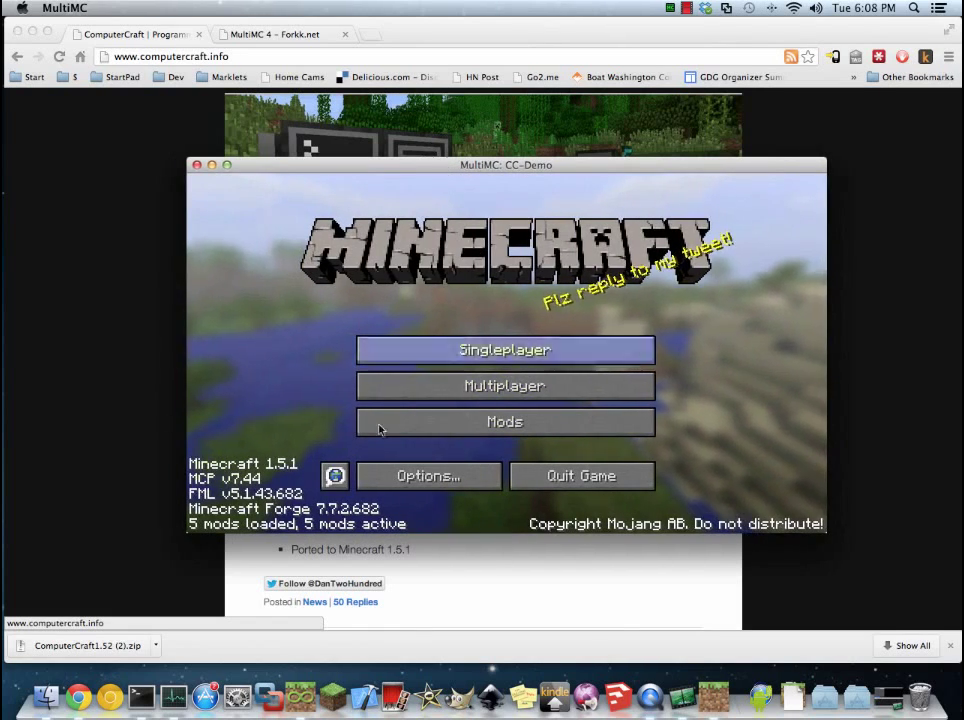
View the ComputerCraft entry's details in the in-game mod list and return to the title screen.
{"action": "left_click", "coordinate": [437, 431]}
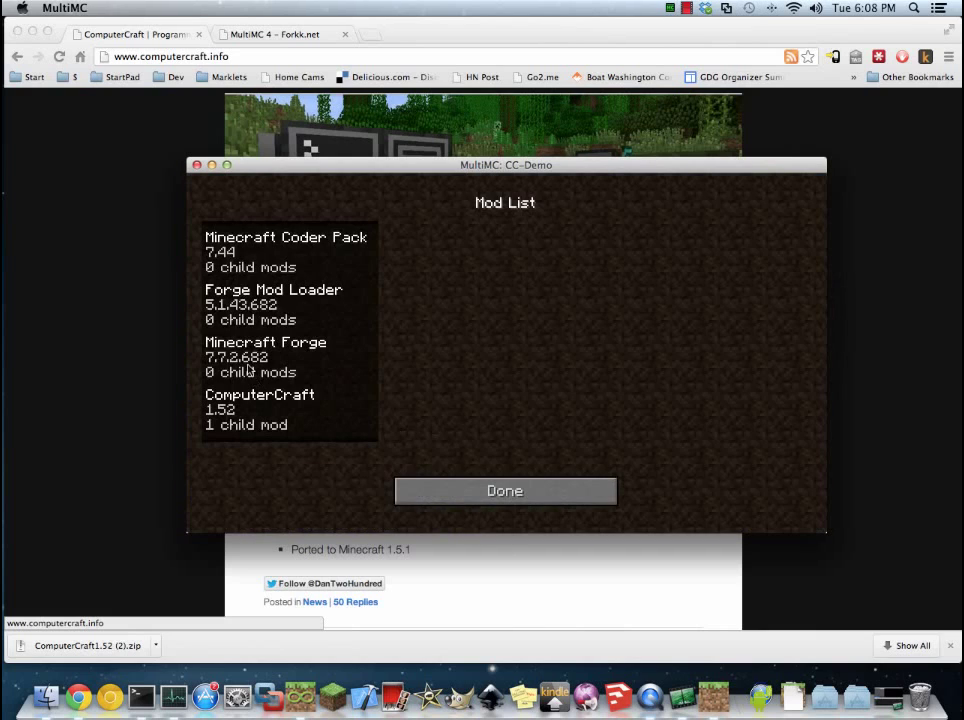
{"action": "left_click", "coordinate": [243, 402]}
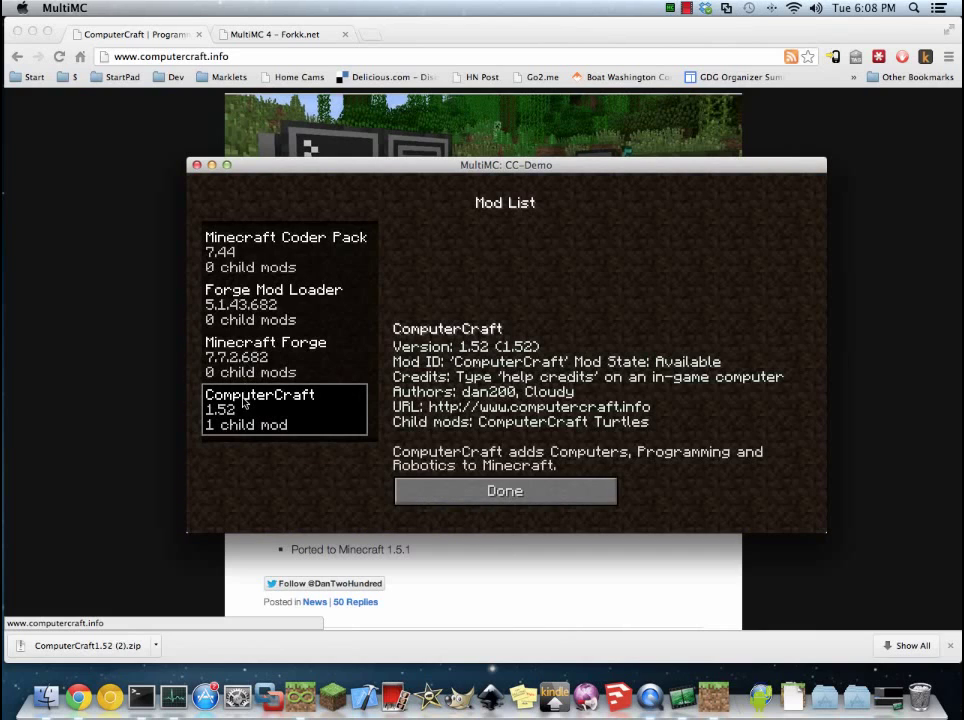
{"action": "left_click", "coordinate": [458, 491]}
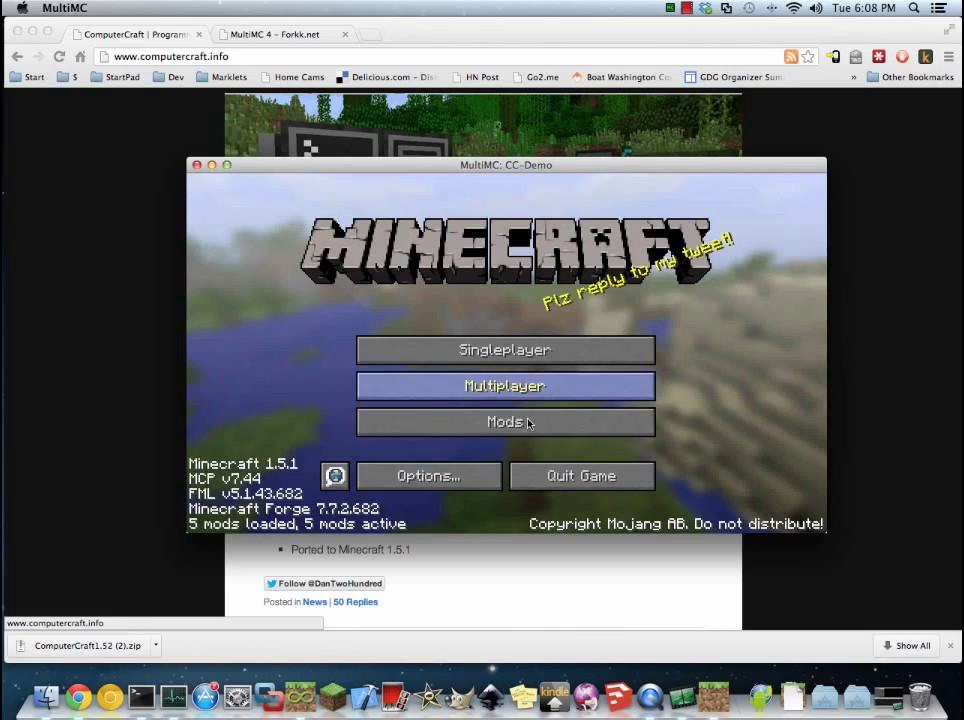
Create a new singleplayer world named New World with the game mode set to Creative.
{"action": "left_click", "coordinate": [505, 352]}
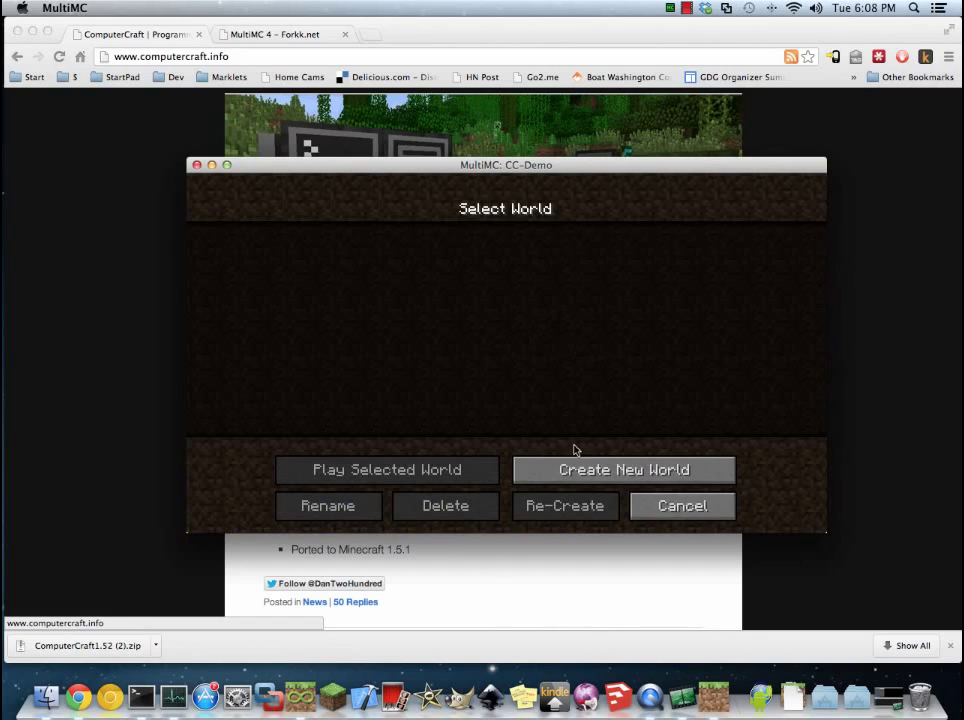
{"action": "left_click", "coordinate": [601, 484]}
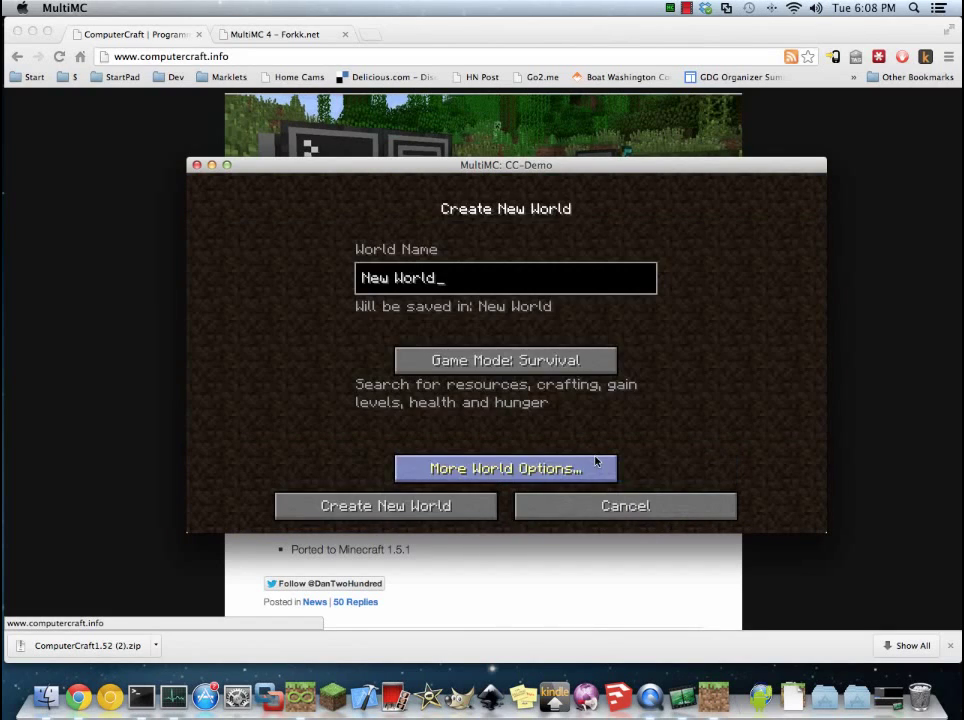
{"action": "left_click", "coordinate": [470, 366]}
{"action": "left_click", "coordinate": [460, 366]}
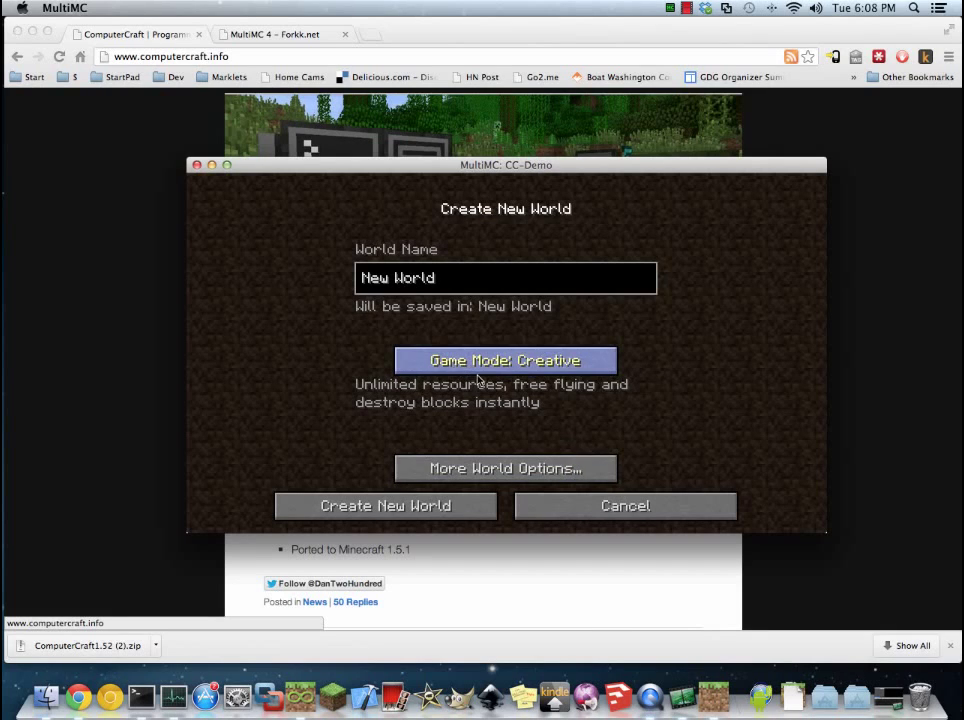
{"action": "left_click", "coordinate": [455, 507]}
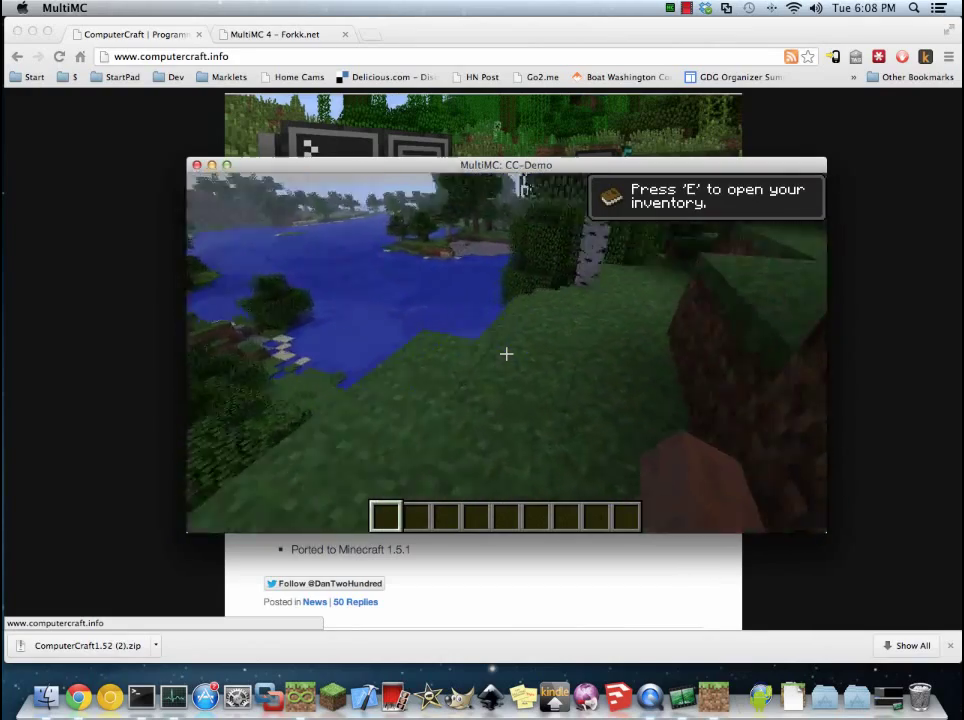
Take the first grey computer from the ComputerCraft creative inventory into the first hotbar slot and place it on the grass.
{"action": "key", "text": "e"}
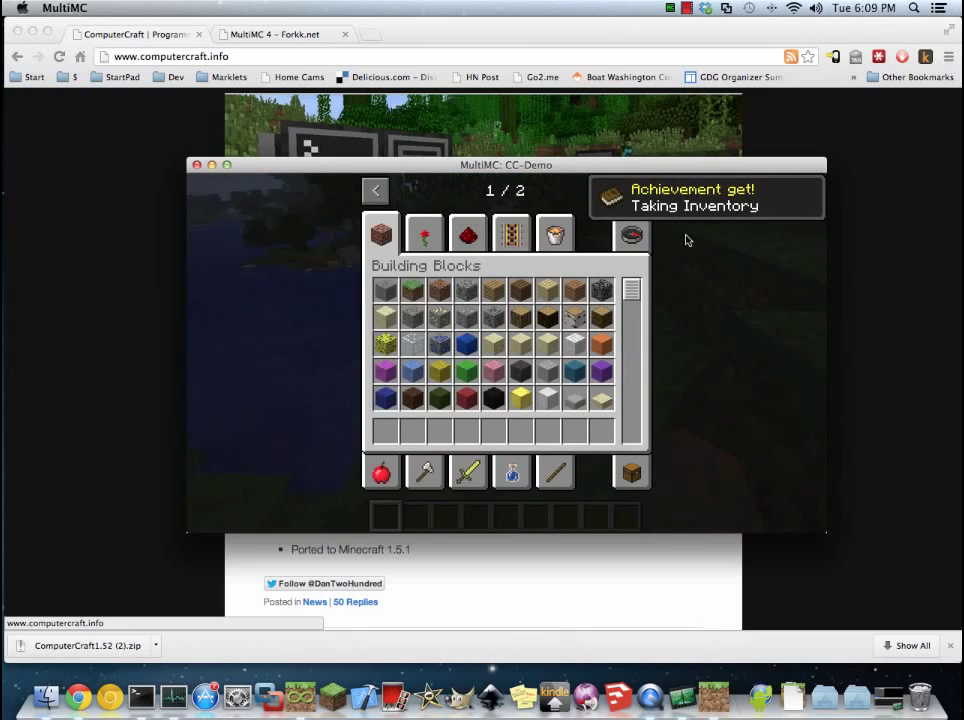
{"action": "left_click", "coordinate": [638, 192]}
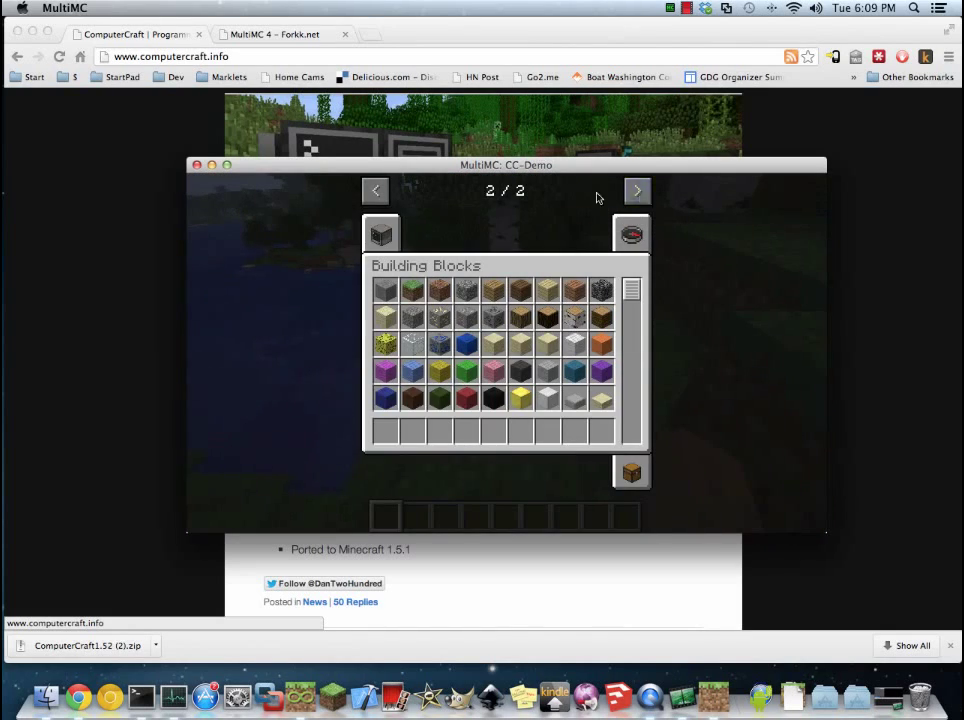
{"action": "left_click", "coordinate": [380, 230]}
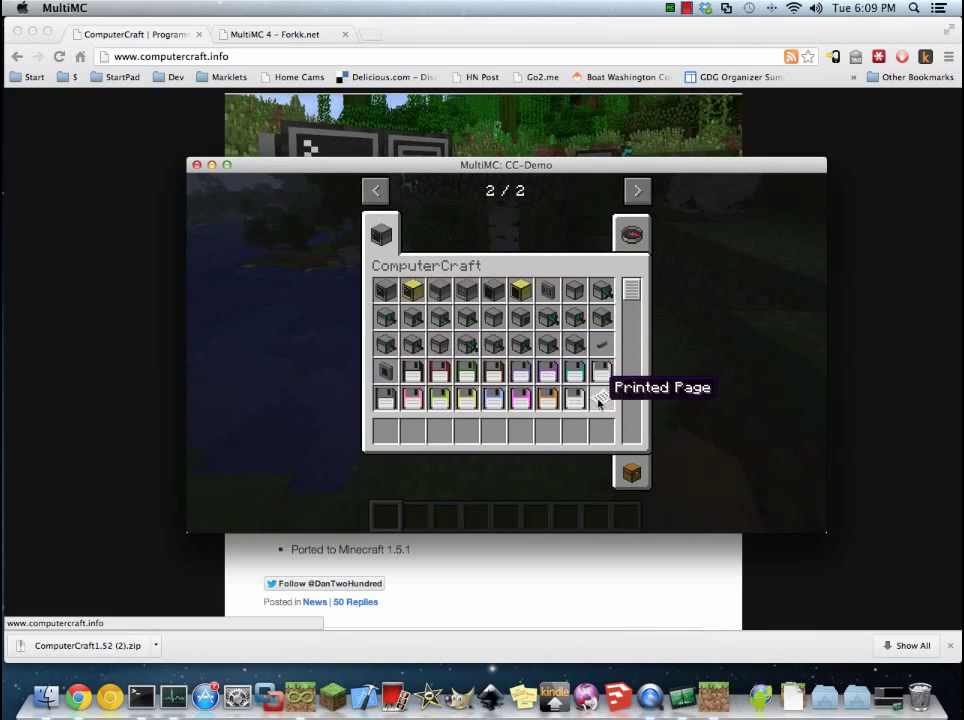
{"action": "left_click", "coordinate": [385, 298]}
{"action": "left_click", "coordinate": [386, 431]}
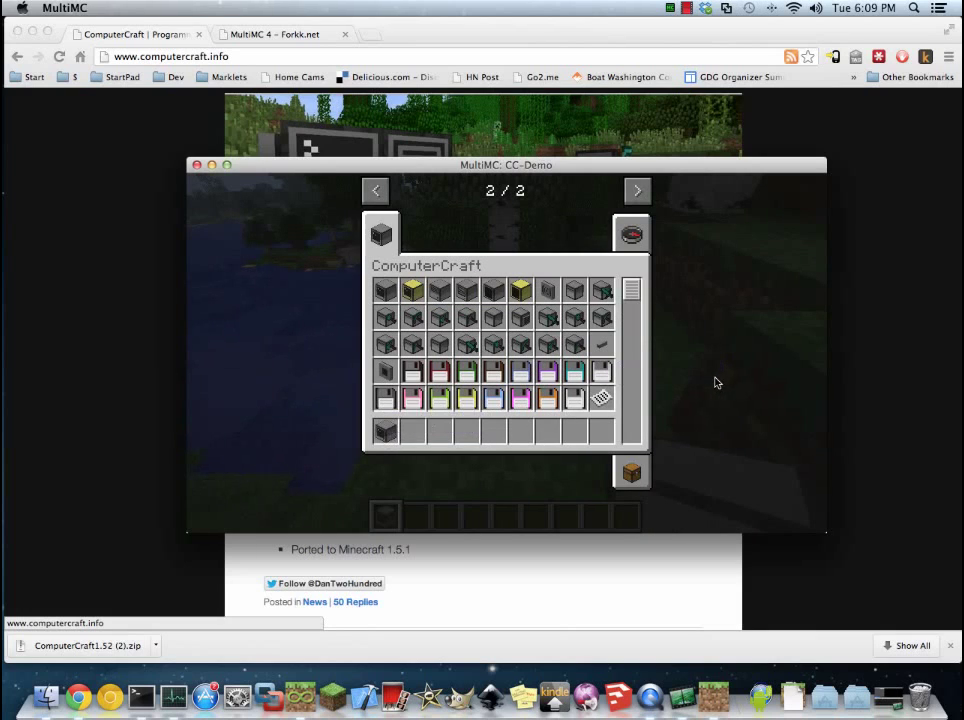
{"action": "key", "text": "e"}
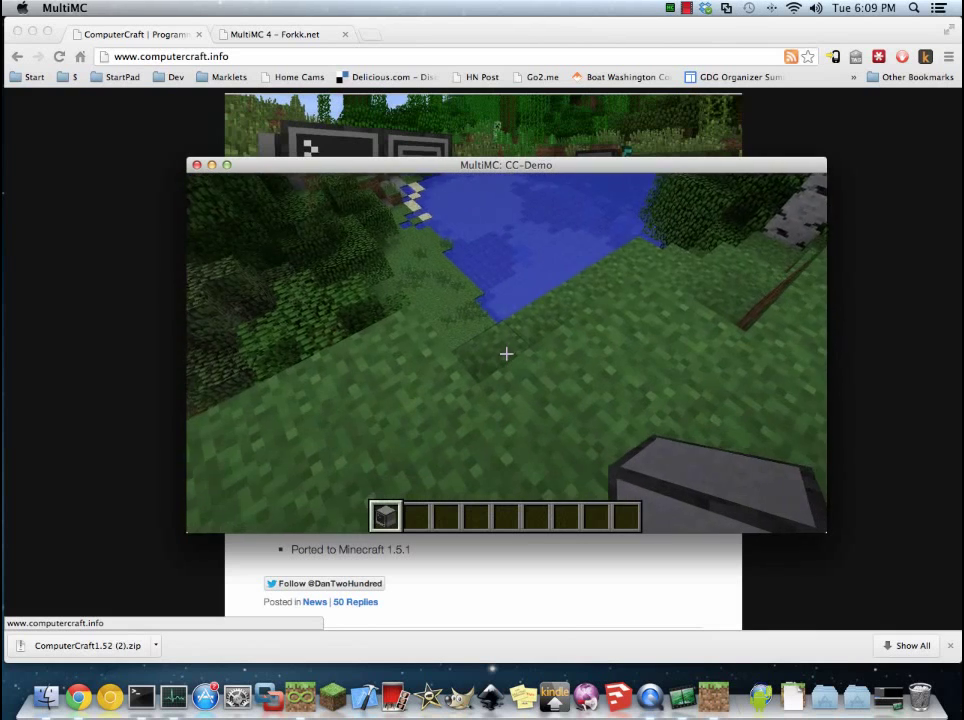
{"action": "right_click", "coordinate": [506, 354]}
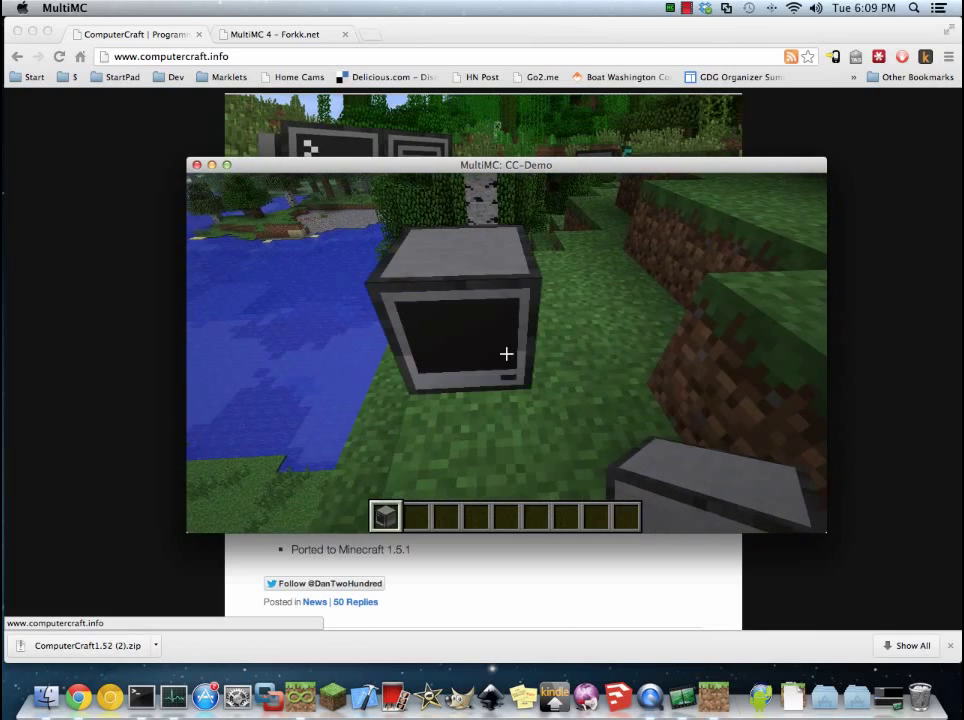
Open the placed computer's terminal and run the commands help, programs and hello.
{"action": "right_click", "coordinate": [506, 354]}
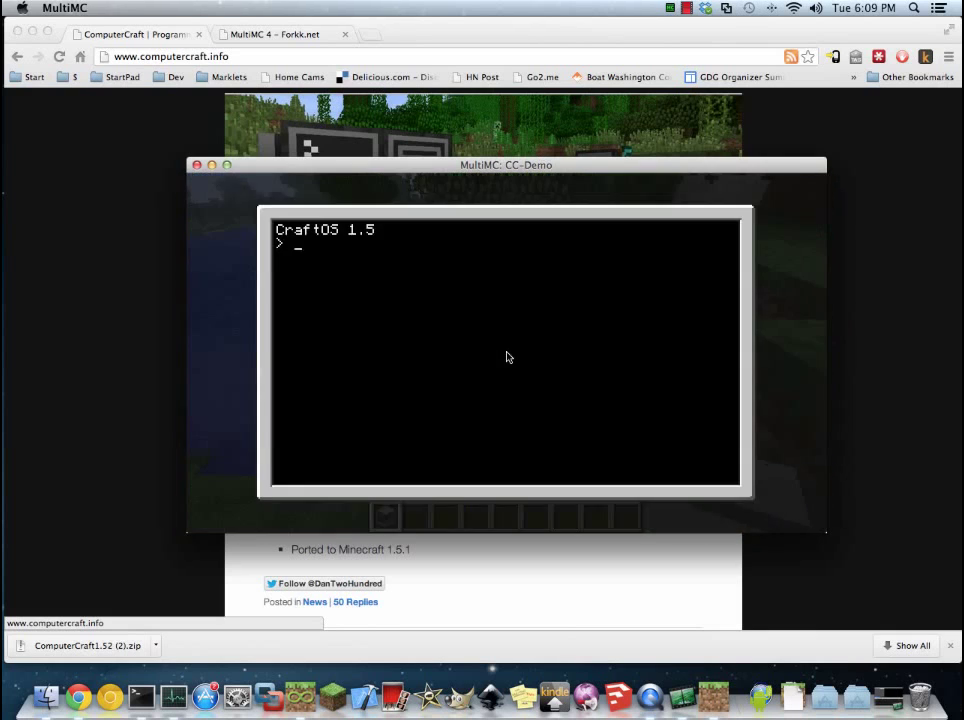
{"action": "type", "text": "help"}
{"action": "key", "text": "Return"}
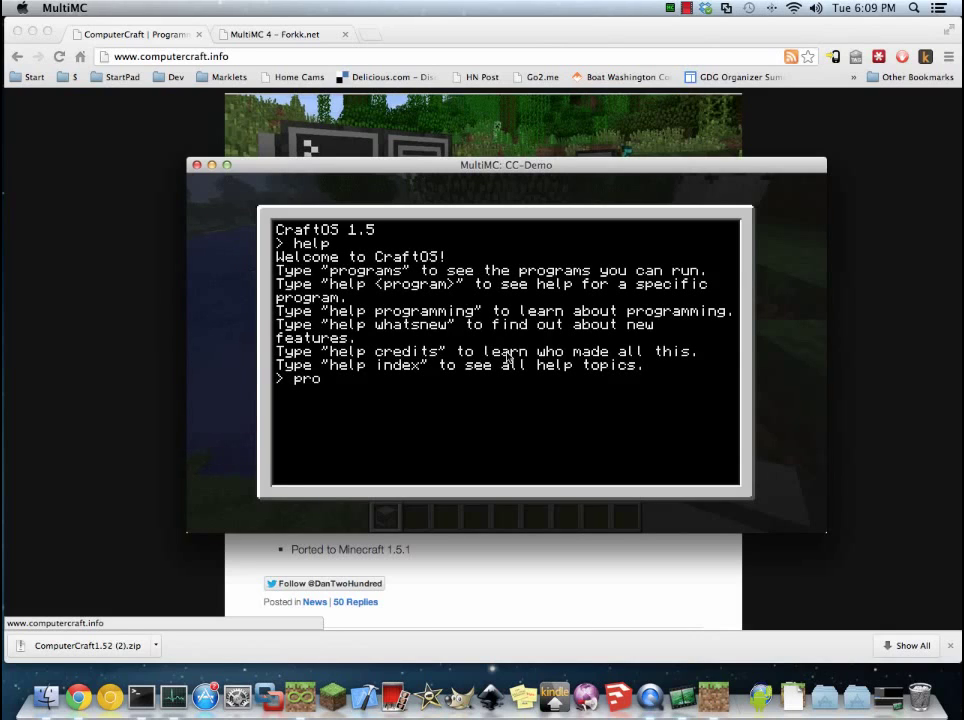
{"action": "type", "text": "programs"}
{"action": "key", "text": "Return"}
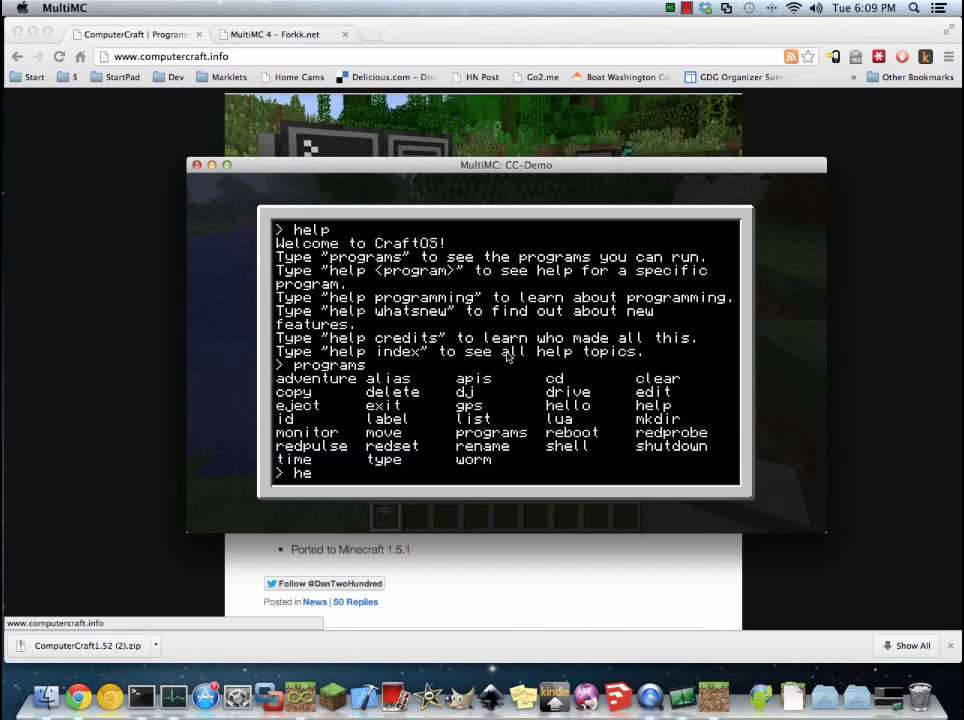
{"action": "key", "text": "Return"}
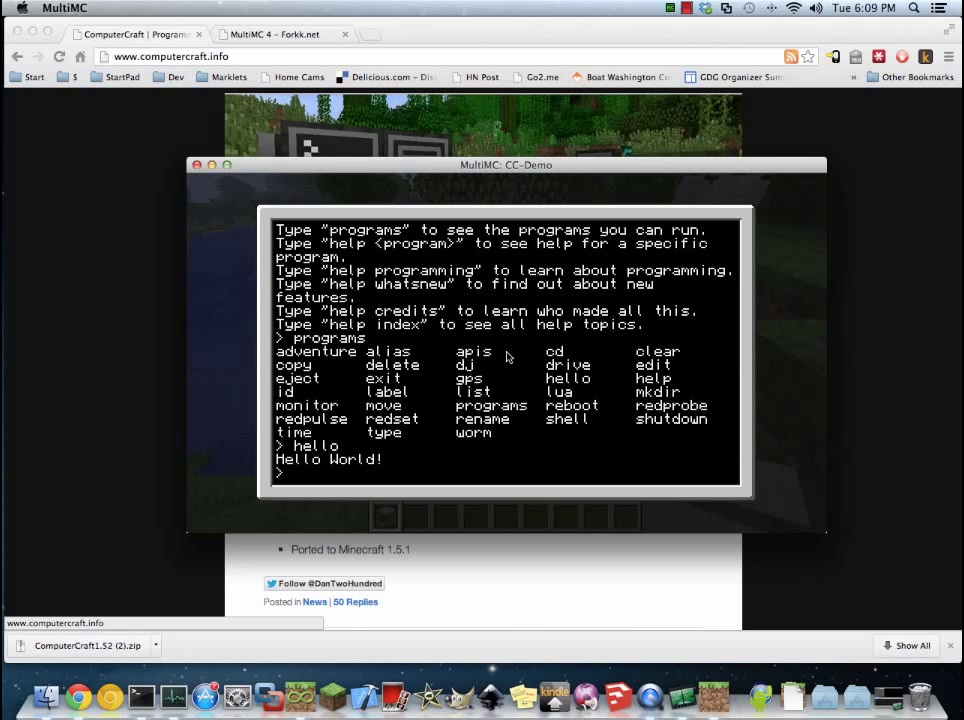
Leave the computer's terminal, save and quit the world to the title screen, and quit the game.
{"action": "key", "text": "Escape"}
{"action": "key", "text": "Escape"}
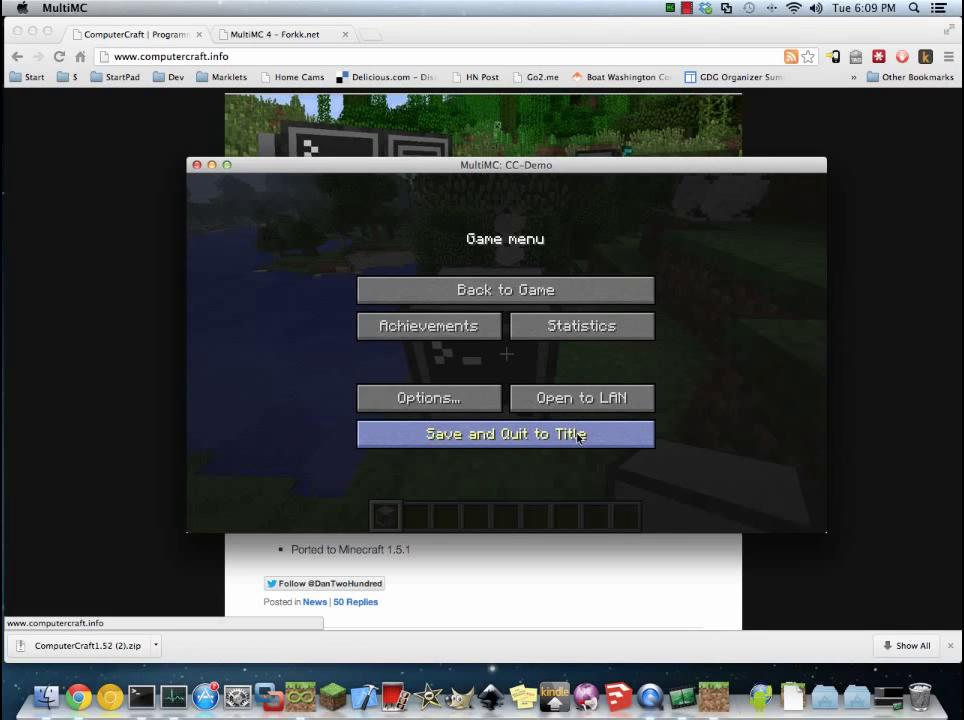
{"action": "left_click", "coordinate": [579, 437]}
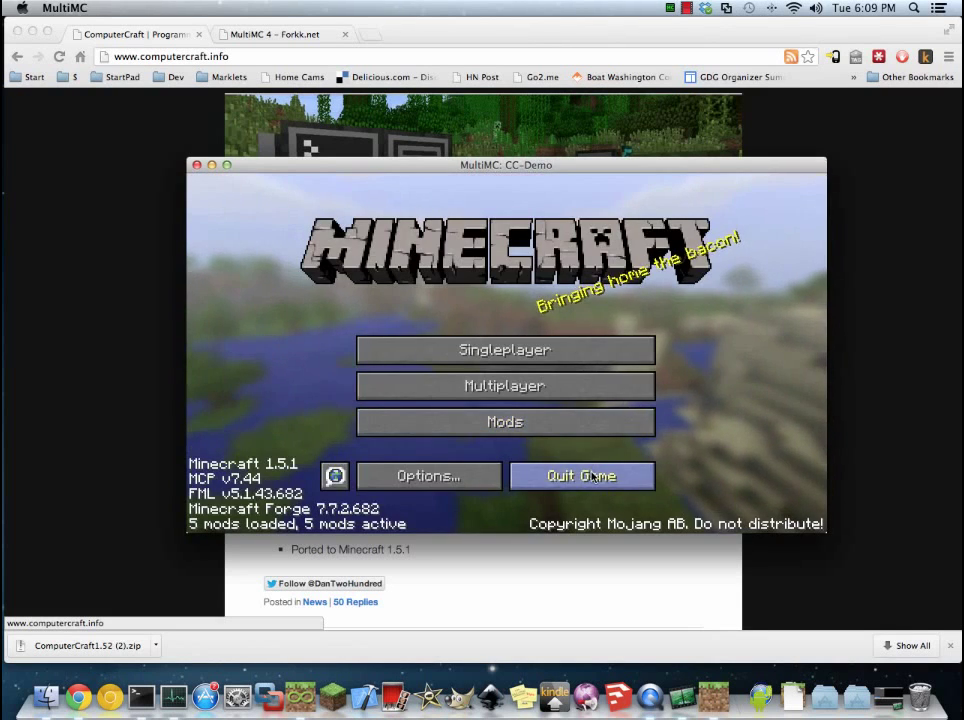
{"action": "left_click", "coordinate": [592, 477]}
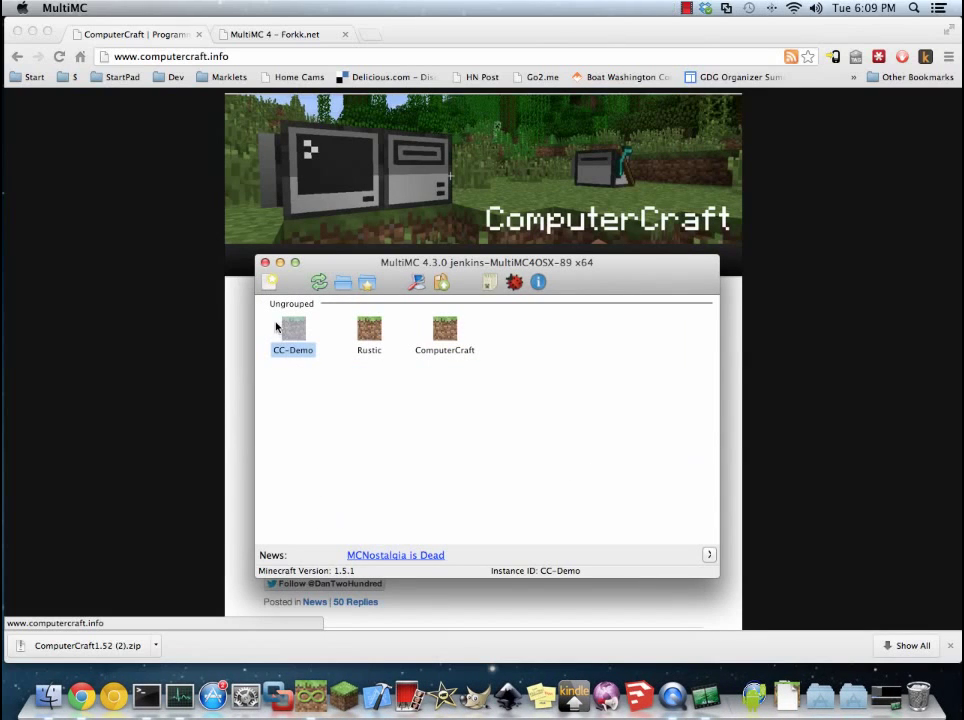
Open the CC-Demo instance's mods folder in Finder from its mod editor.
{"action": "right_click", "coordinate": [292, 330]}
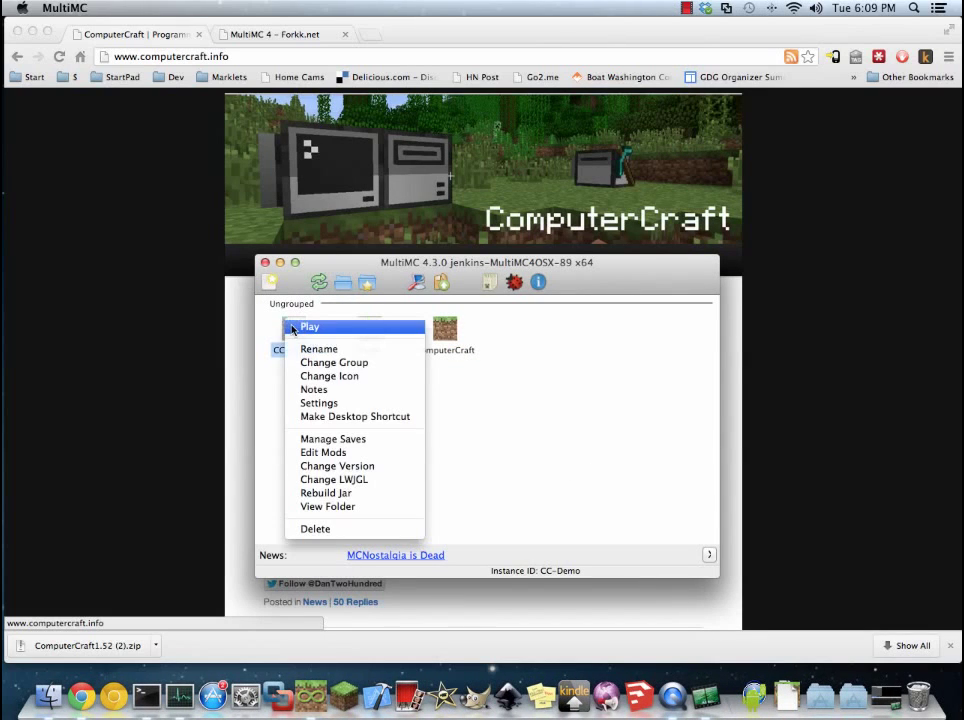
{"action": "left_click", "coordinate": [338, 453]}
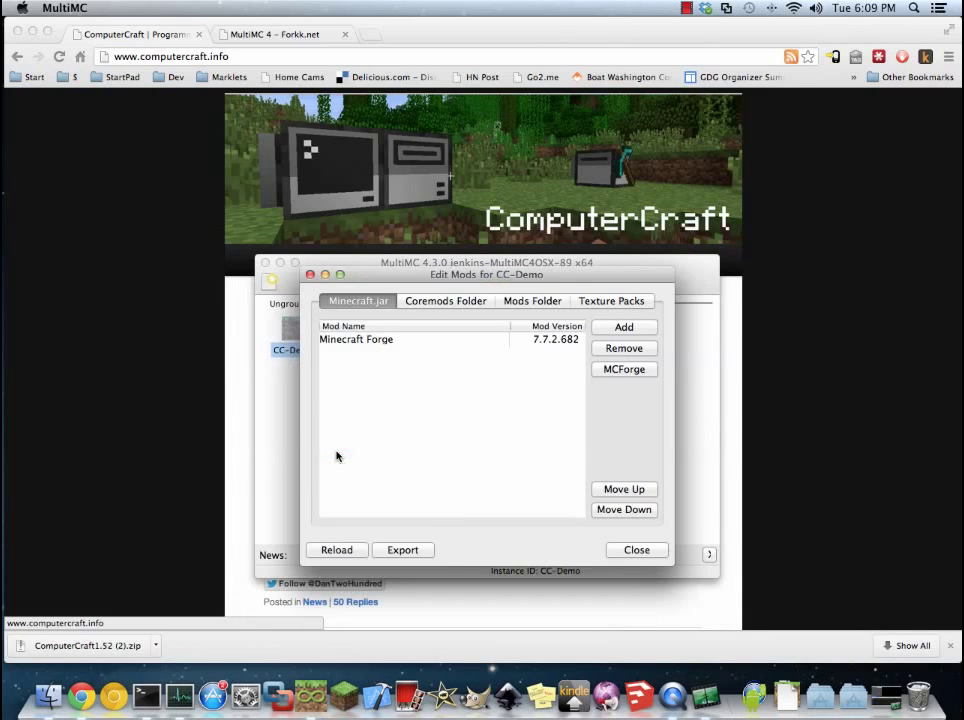
{"action": "left_click", "coordinate": [532, 303]}
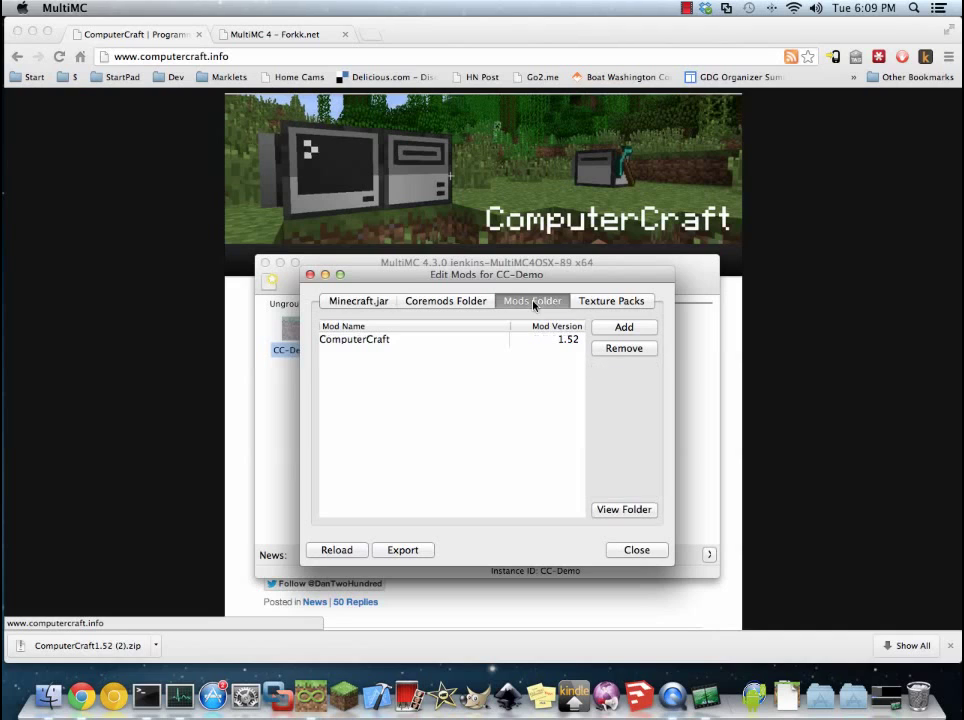
{"action": "left_click", "coordinate": [642, 510]}
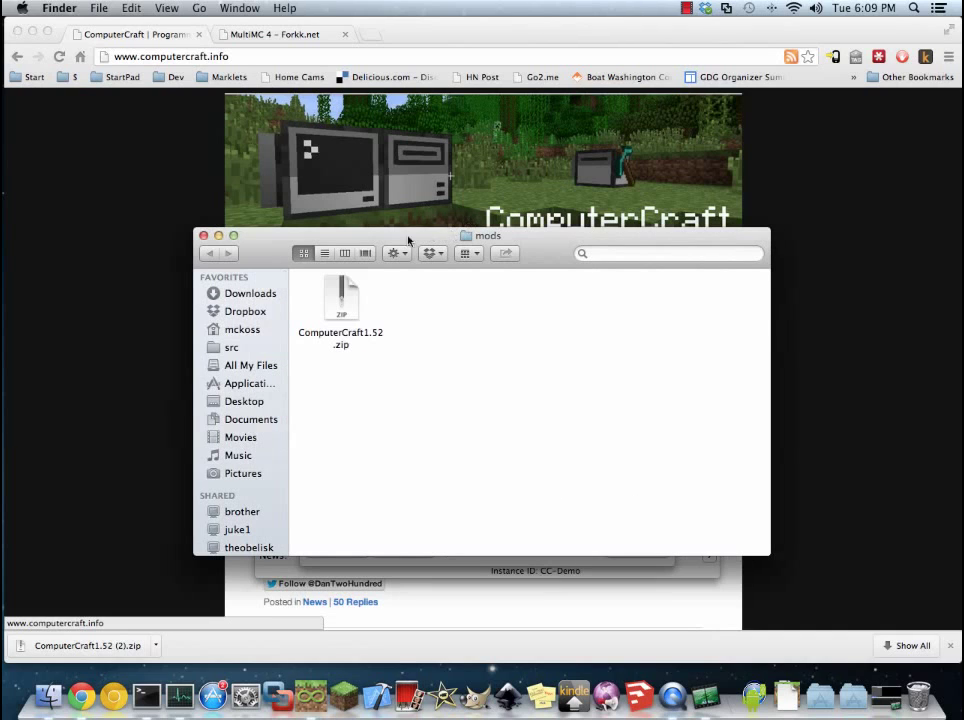
Show the mods folder in column view and enlarge and reposition the window to reveal its parent folders.
{"action": "left_click", "coordinate": [341, 253]}
{"action": "left_click_drag", "start_coordinate": [377, 245], "coordinate": [330, 168]}
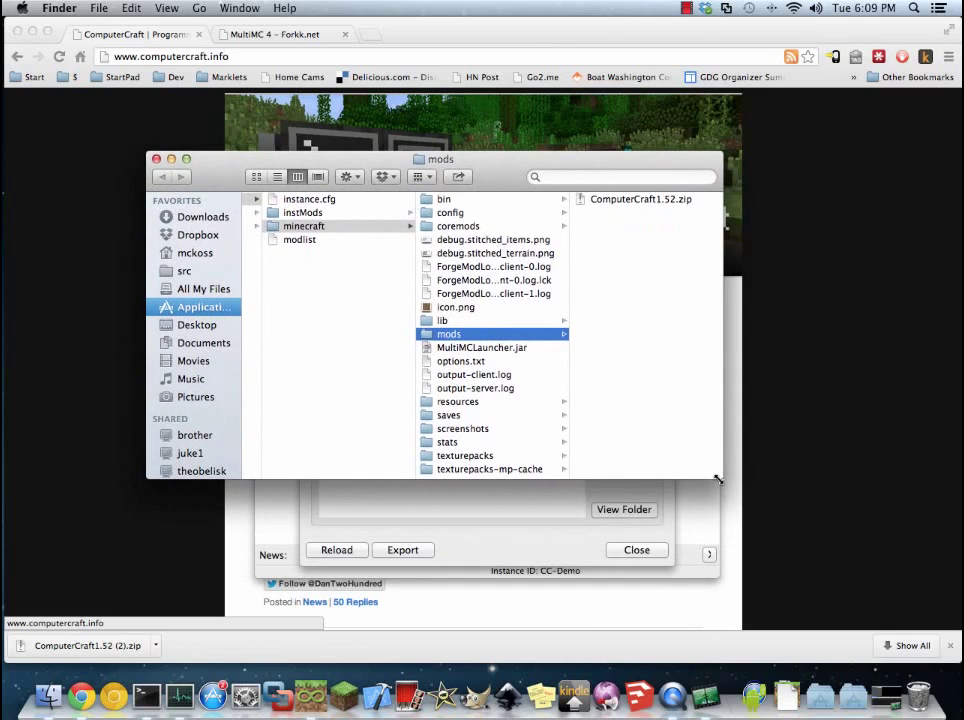
{"action": "left_click_drag", "start_coordinate": [717, 480], "coordinate": [960, 593]}
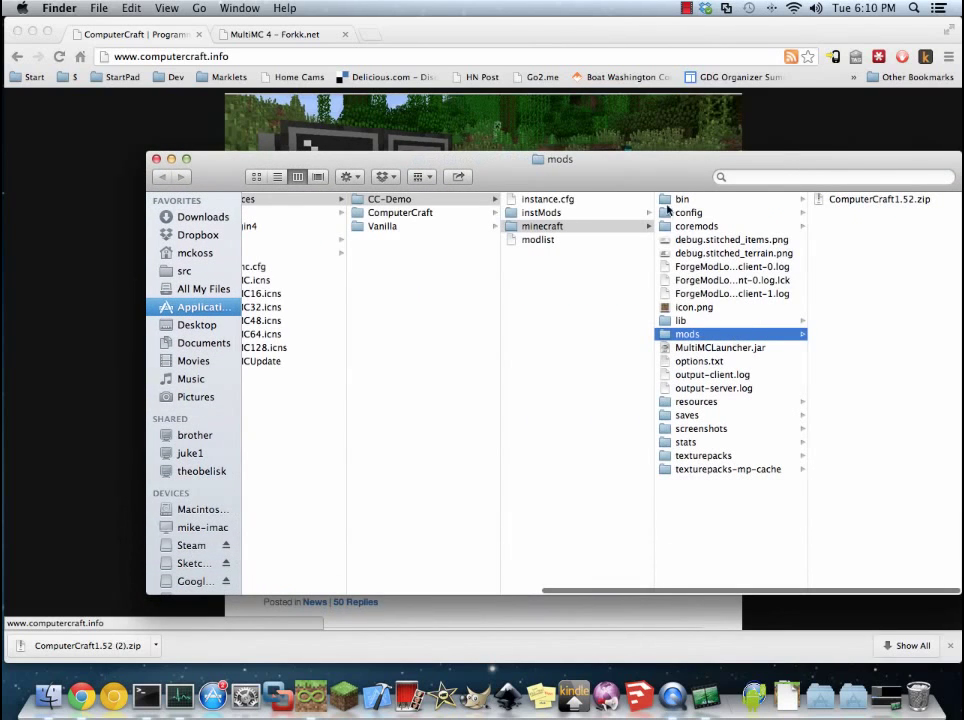
{"action": "left_click_drag", "start_coordinate": [658, 161], "coordinate": [626, 129]}
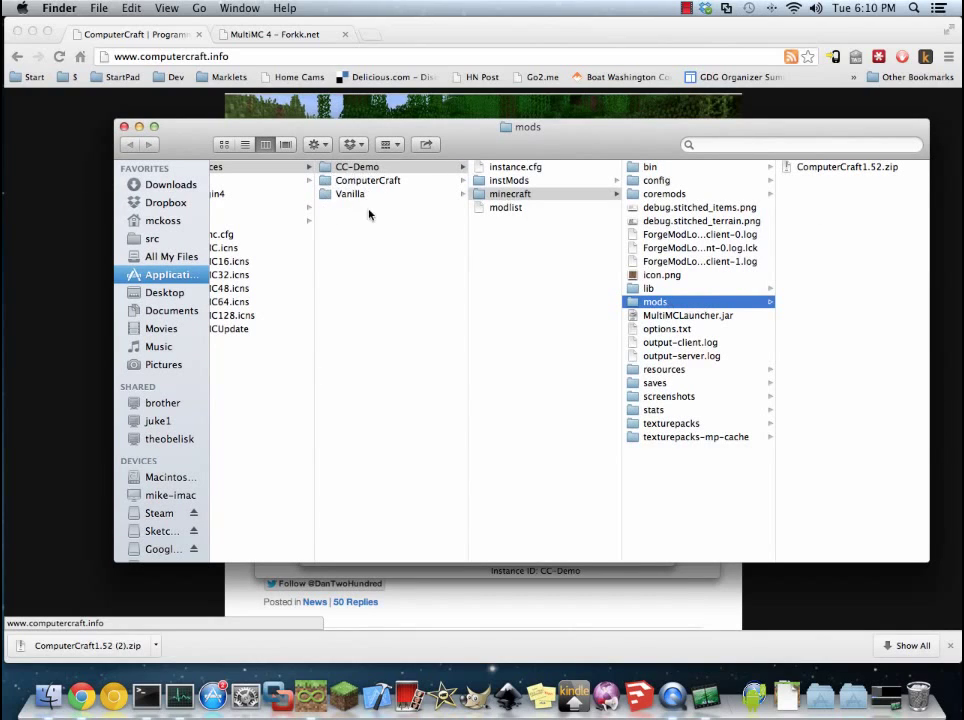
Examine the folder path from MultiMC.app in Applications through Contents, Resources, instances, CC-Demo and minecraft to the mods folder.
{"action": "scroll", "coordinate": [366, 246], "scroll_direction": "left", "scroll_amount": 5}
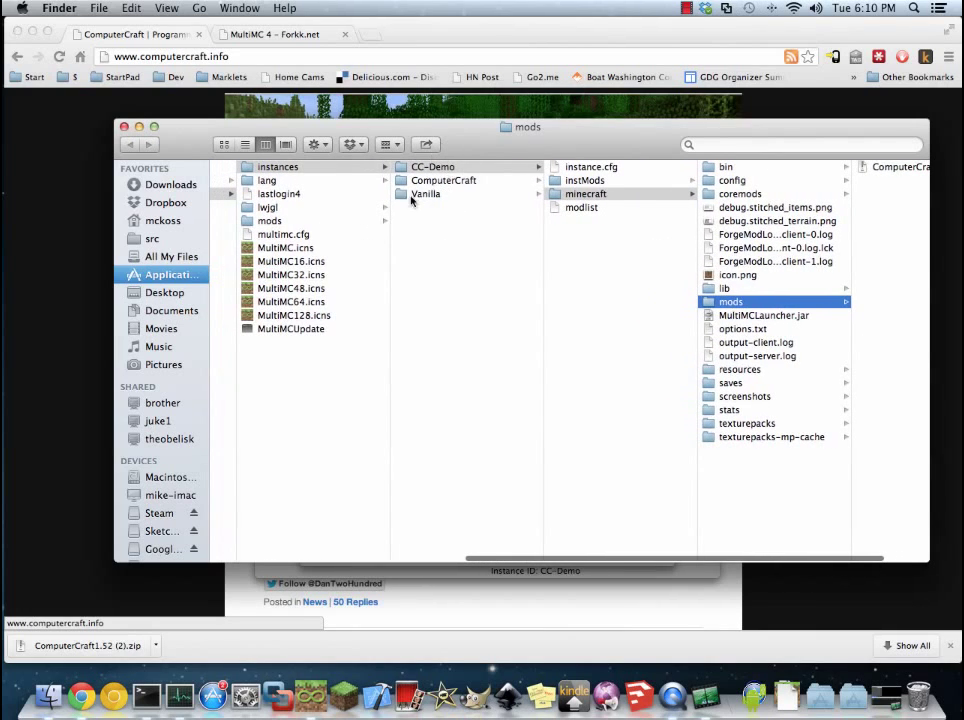
{"action": "scroll", "coordinate": [444, 250], "scroll_direction": "left", "scroll_amount": 6}
{"action": "scroll", "coordinate": [444, 250], "scroll_direction": "left", "scroll_amount": 6}
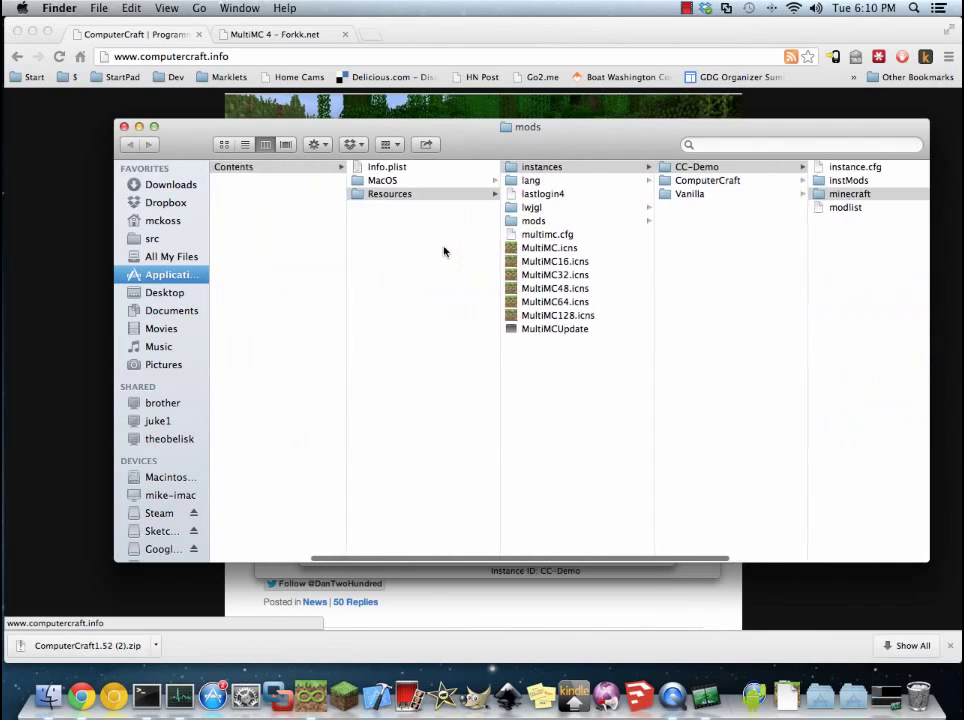
{"action": "scroll", "coordinate": [444, 250], "scroll_direction": "left", "scroll_amount": 3}
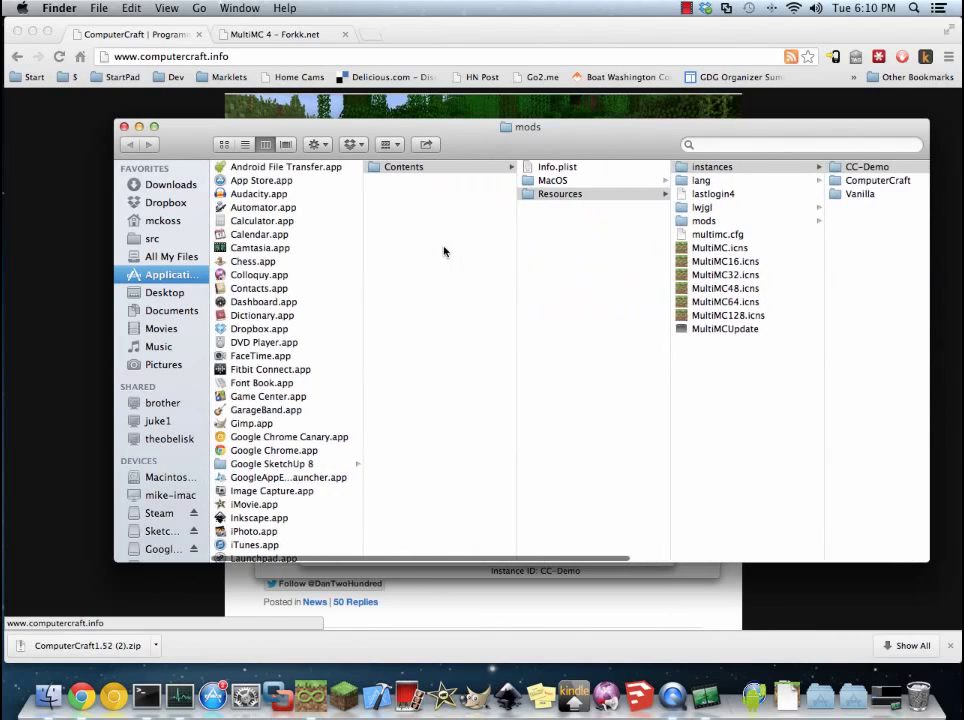
{"action": "scroll", "coordinate": [247, 376], "scroll_direction": "down", "scroll_amount": 5}
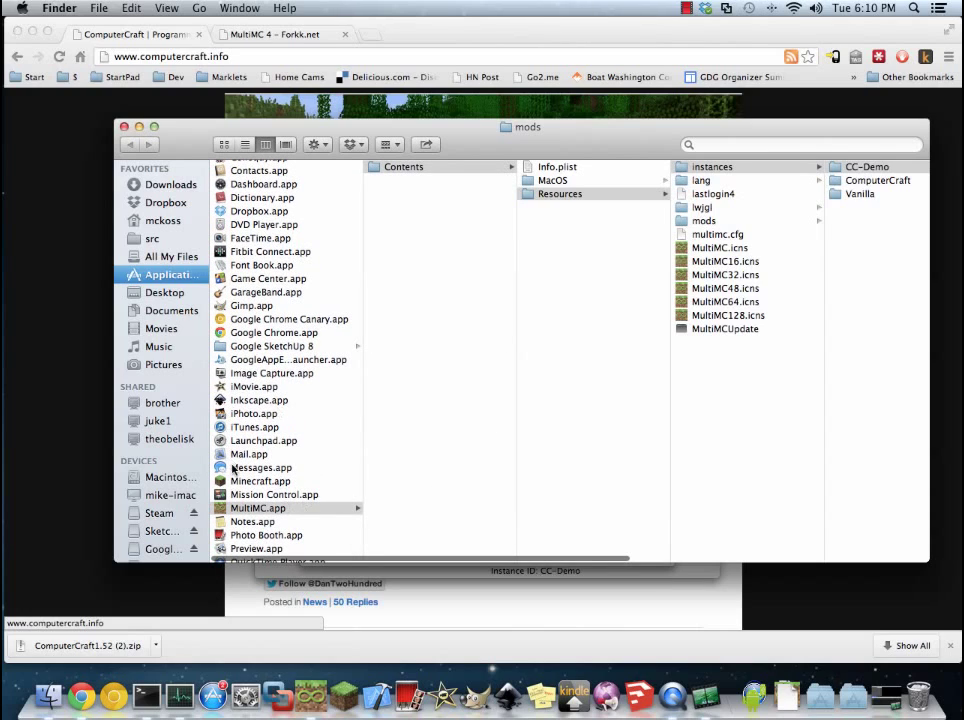
{"action": "scroll", "coordinate": [641, 390], "scroll_direction": "right", "scroll_amount": 5}
{"action": "scroll", "coordinate": [641, 390], "scroll_direction": "right", "scroll_amount": 15}
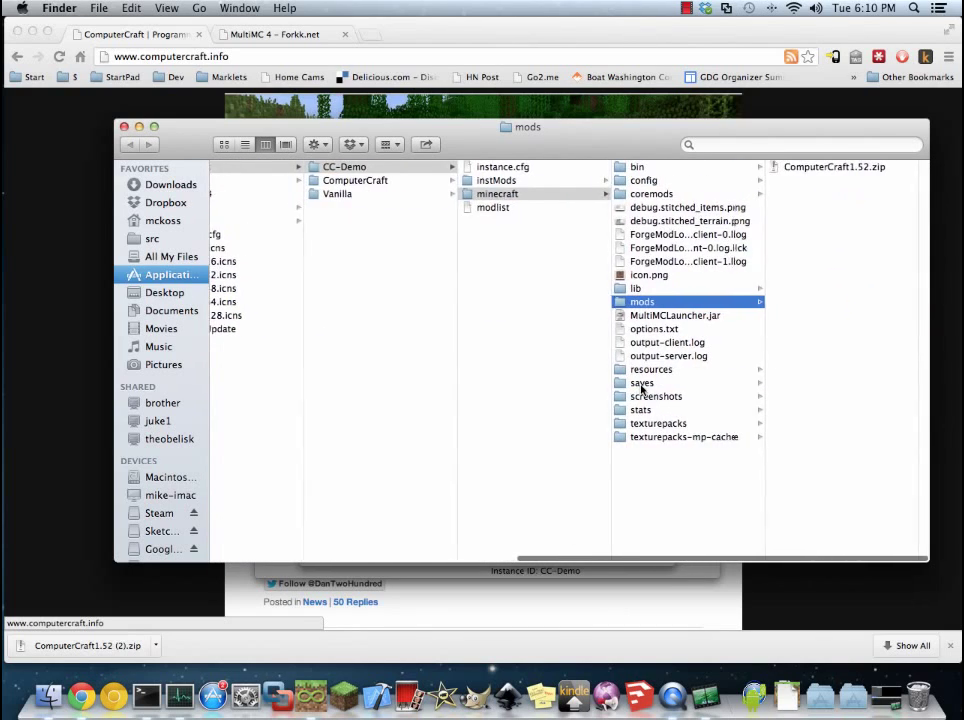
{"action": "scroll", "coordinate": [432, 431], "scroll_direction": "left", "scroll_amount": 8}
{"action": "scroll", "coordinate": [432, 431], "scroll_direction": "left", "scroll_amount": 5}
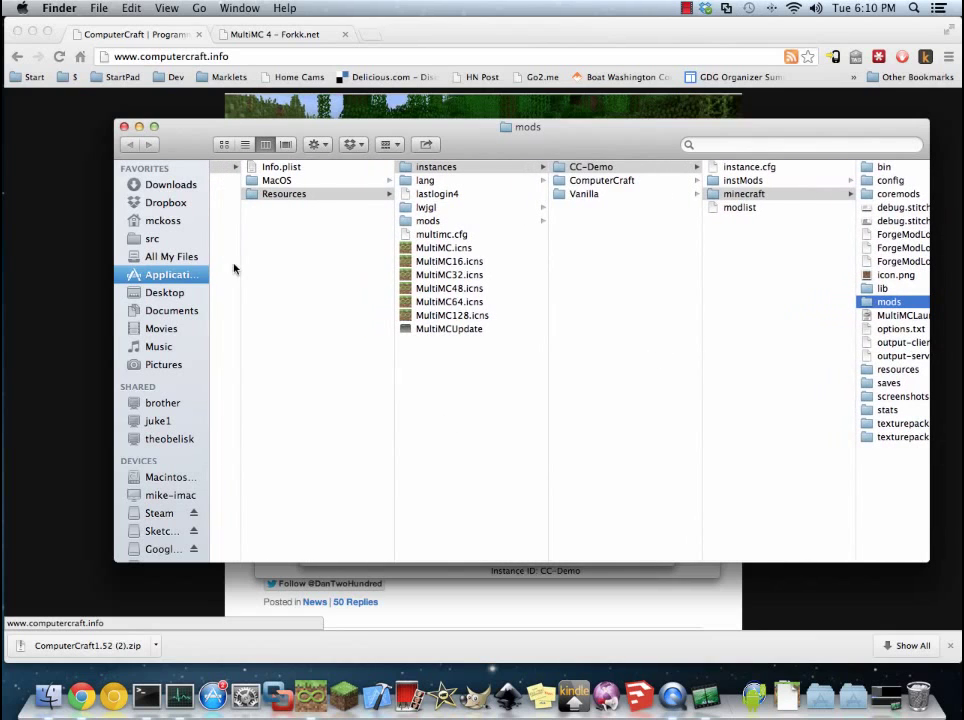
{"action": "left_click_drag", "start_coordinate": [360, 137], "coordinate": [328, 157]}
{"action": "scroll", "coordinate": [684, 349], "scroll_direction": "right", "scroll_amount": 8}
{"action": "scroll", "coordinate": [684, 349], "scroll_direction": "right", "scroll_amount": 3}
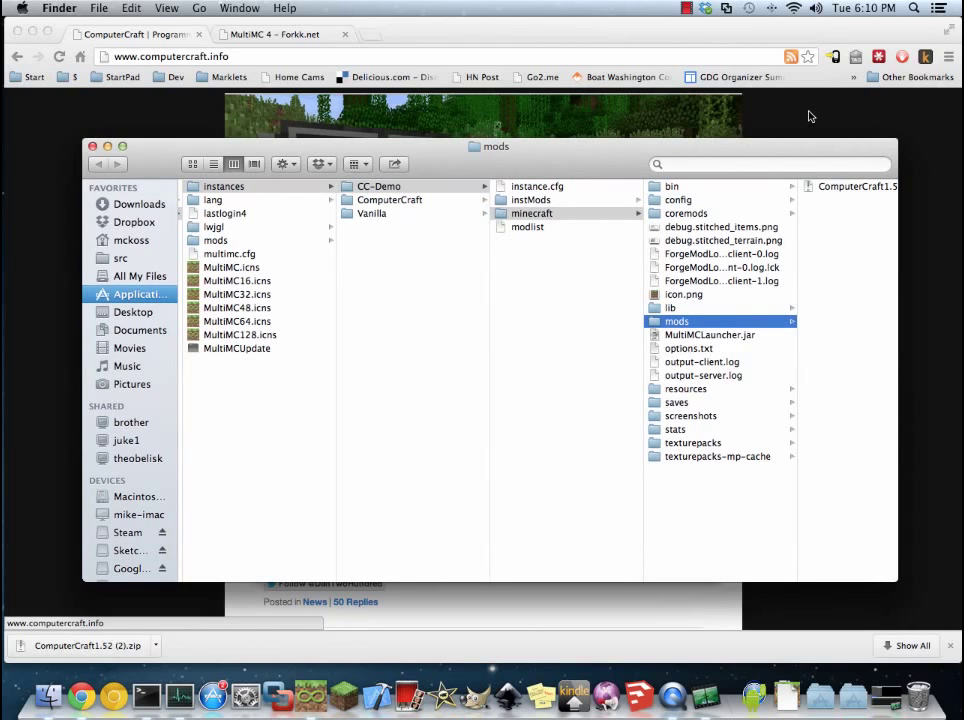